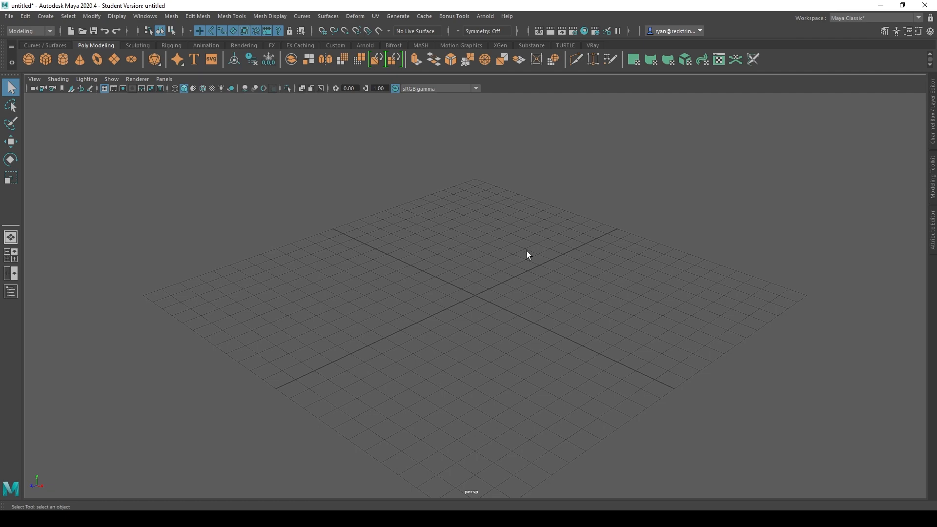
Create a polygon torus at the grid's centre and select it
alt+drag(494, 236, 412, 270)
click(45, 16)
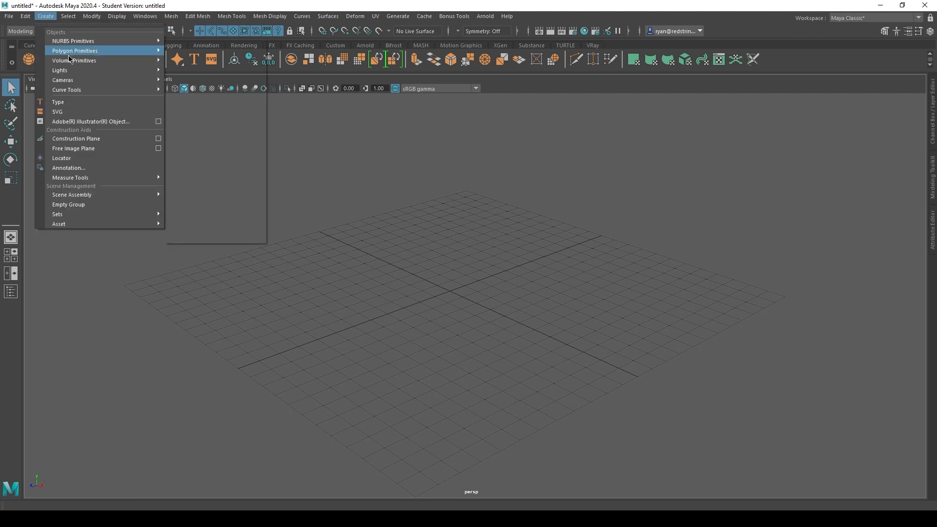
mouse_move(71, 51)
click(214, 42)
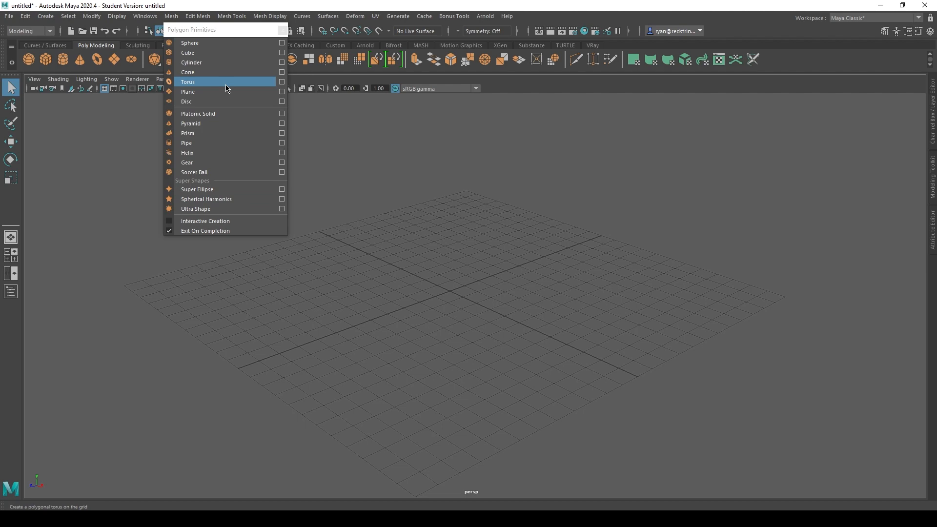
click(225, 84)
click(435, 244)
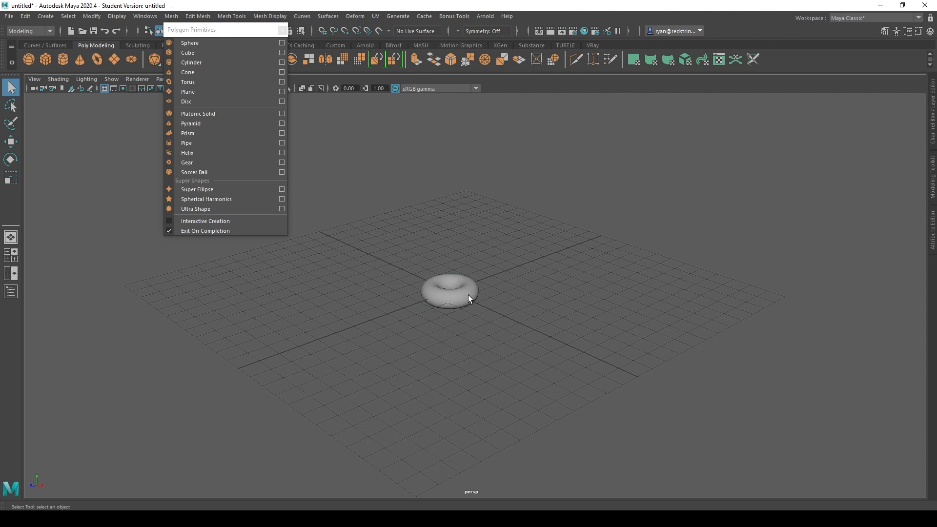
click(467, 295)
click(282, 30)
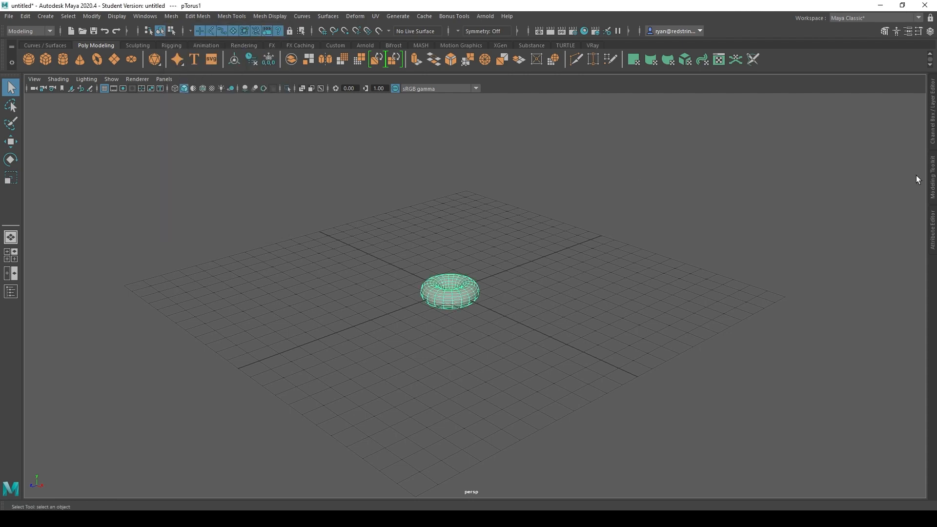
Set the torus's radius to 100 and frame it in the view
click(934, 118)
click(838, 209)
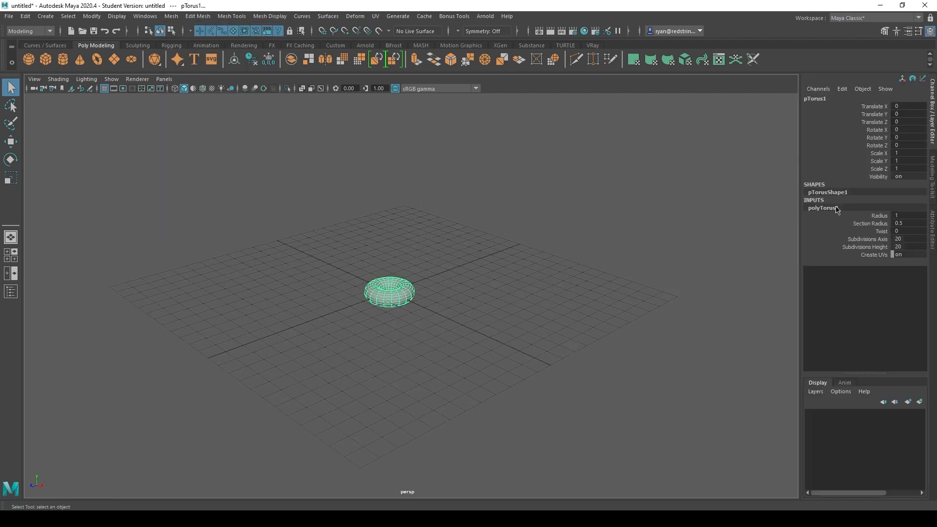
double_click(908, 215)
key(Return)
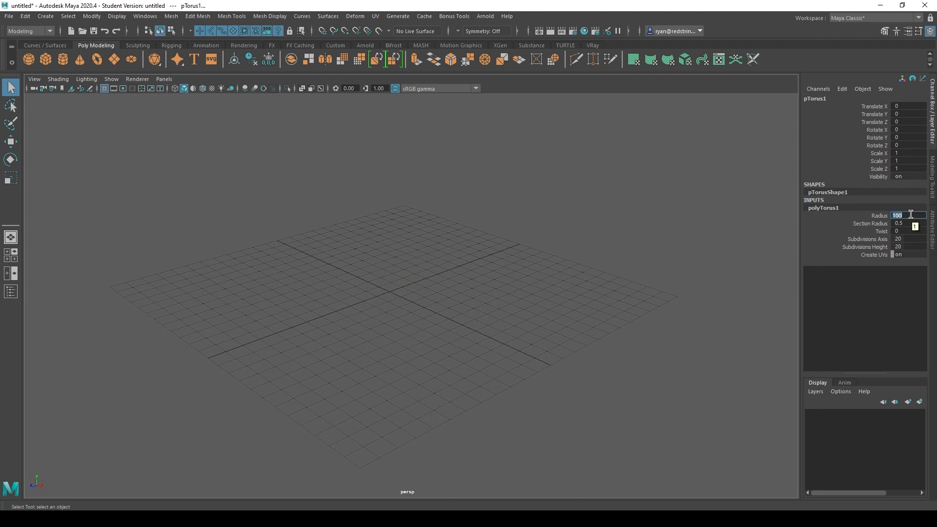
key(f)
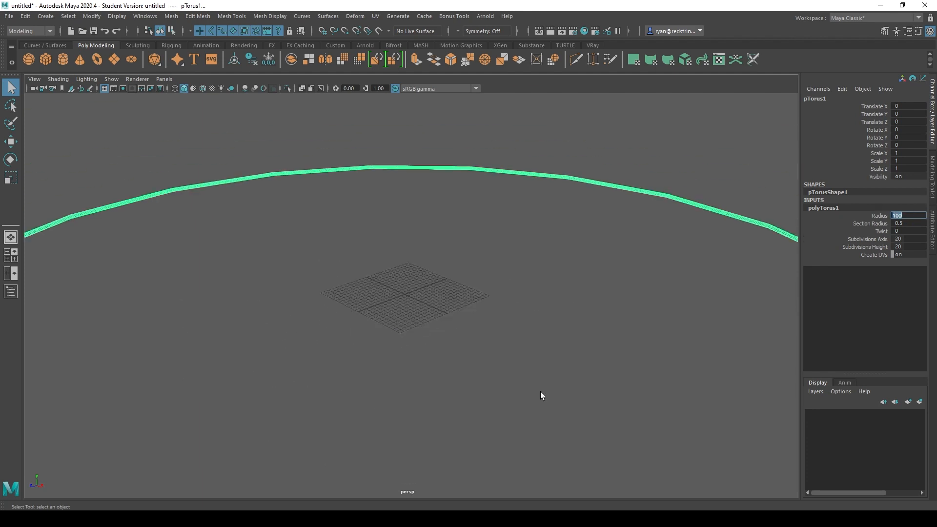
Try section radii of 200, 50 and 25 on the torus, and settle on 10
double_click(908, 223)
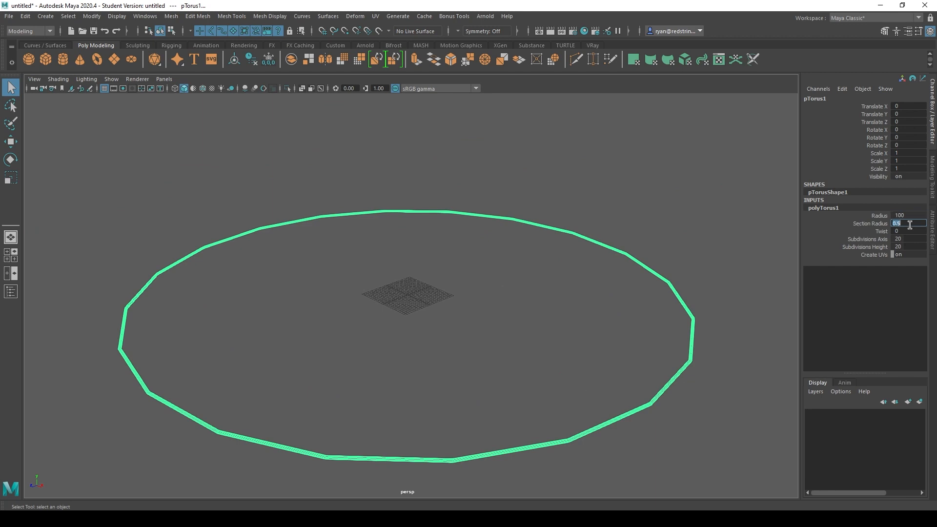
text(200)
key(Return)
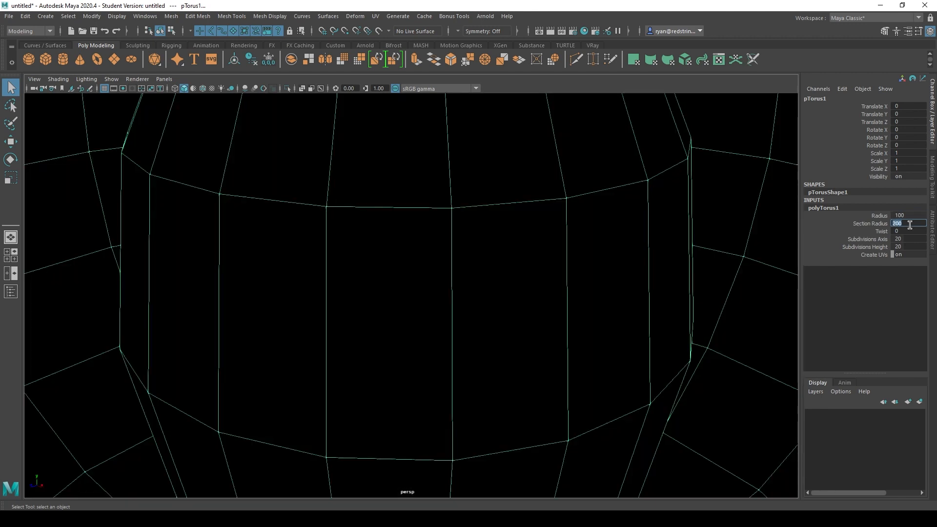
text(1)
text(50)
key(Return)
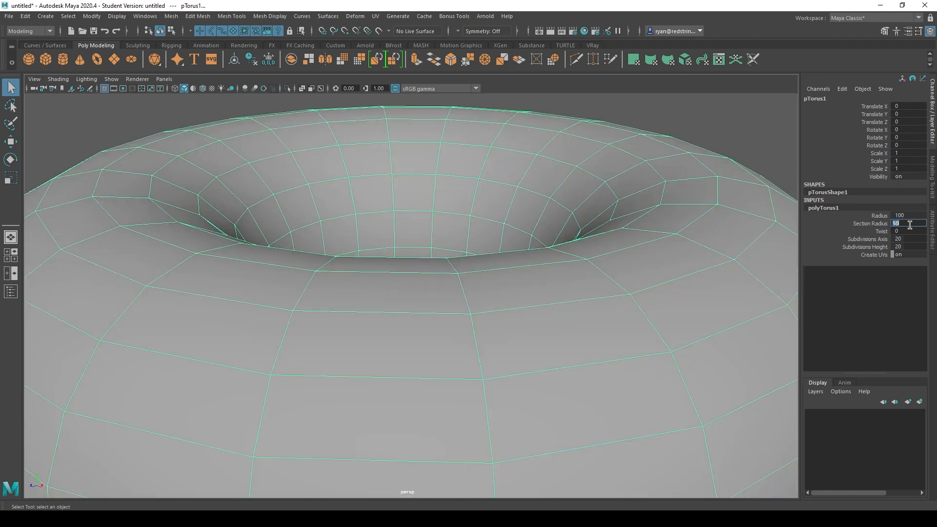
text(25)
key(Return)
text(10)
key(Return)
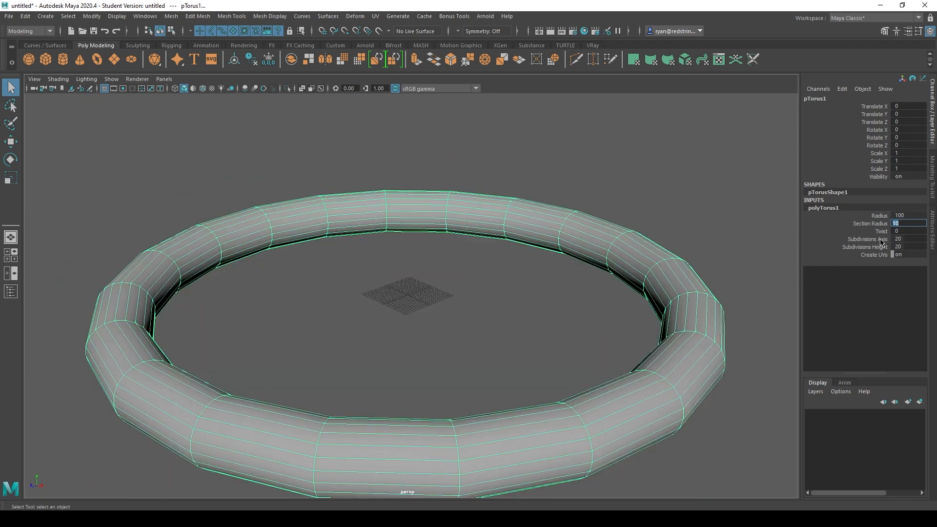
Set both the axis and height subdivisions of the torus to 40
alt+drag(510, 257, 548, 262)
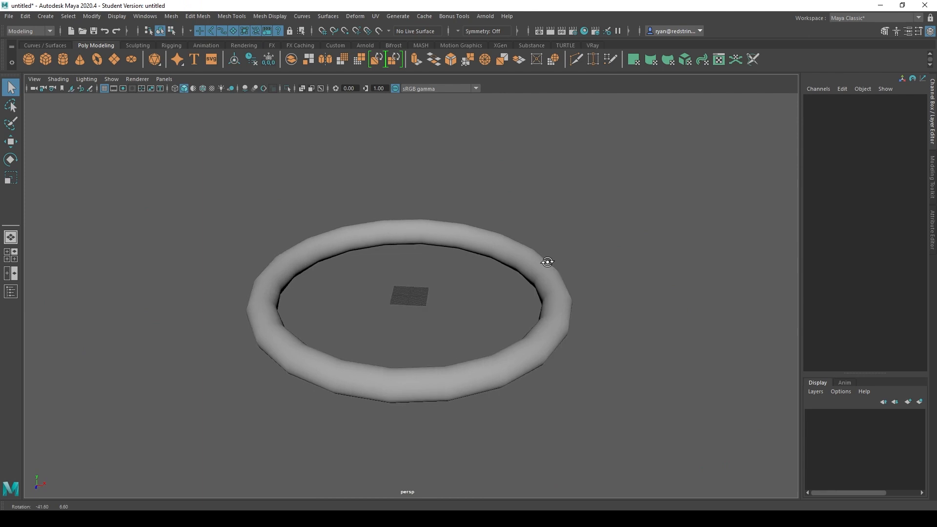
click(490, 247)
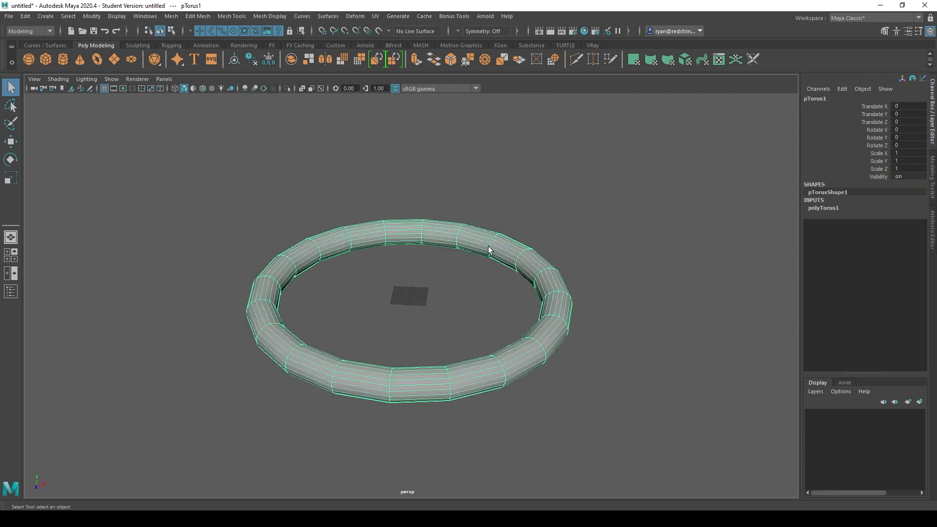
click(831, 209)
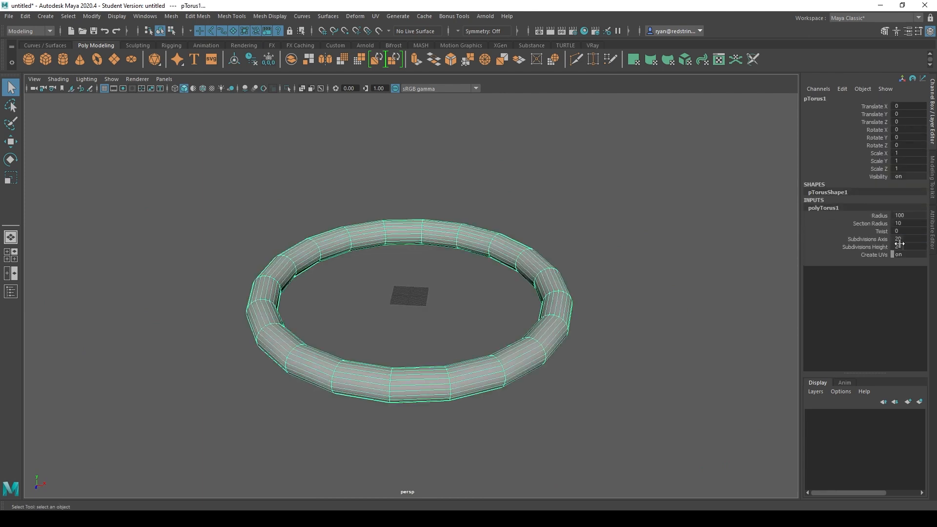
drag(896, 239, 897, 247)
text(40)
key(Return)
alt+drag(527, 280, 545, 312)
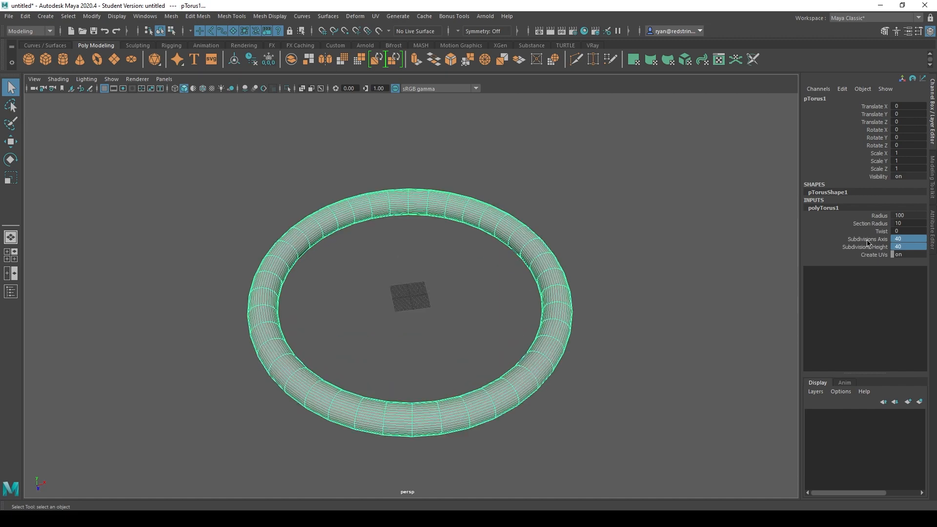
Try 50 axis subdivisions on the torus, and settle on 80
click(901, 240)
text(50)
key(Return)
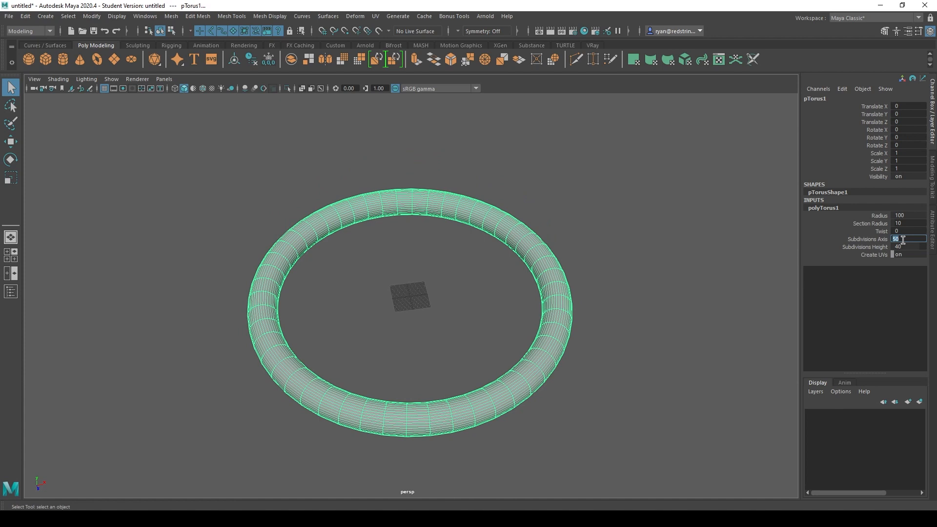
text(60)
key(Return)
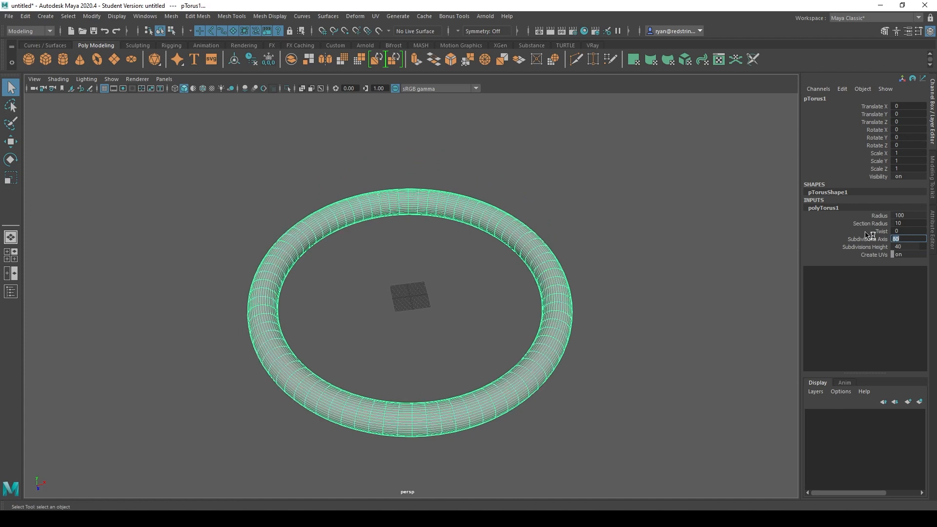
Apply a nonlinear Twist deformer to the selected torus
click(567, 231)
alt+drag(567, 231, 549, 248)
click(537, 273)
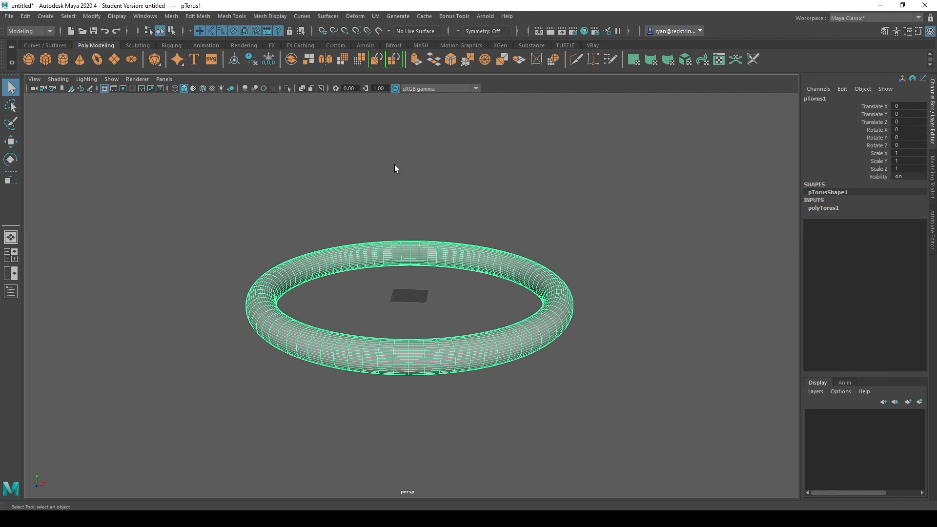
click(354, 16)
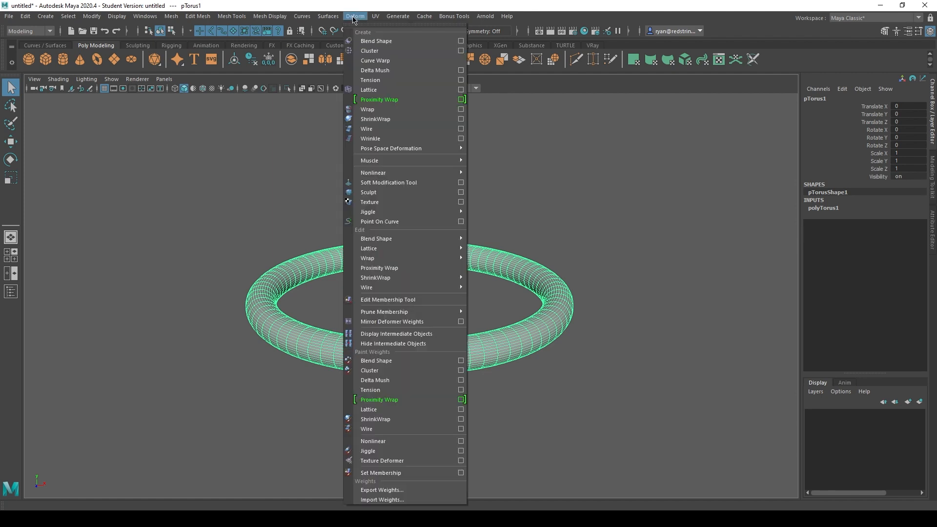
mouse_move(439, 172)
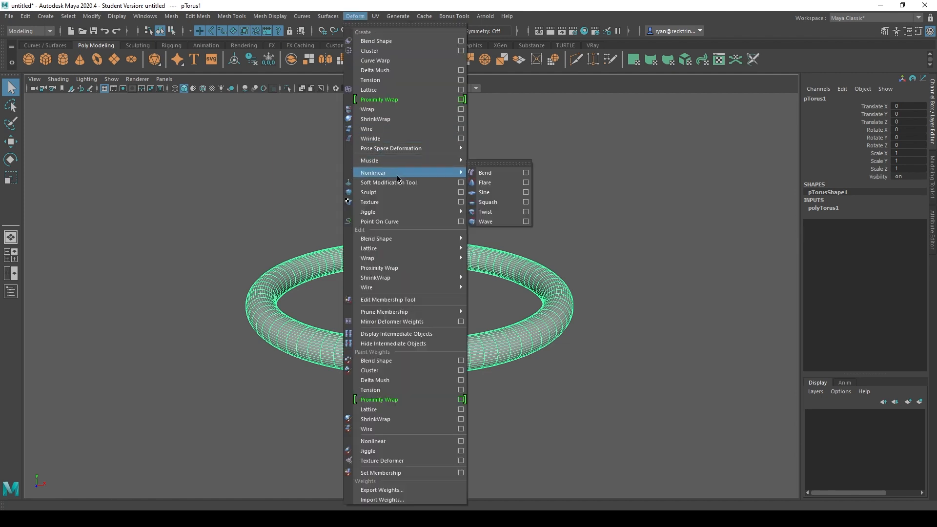
click(508, 215)
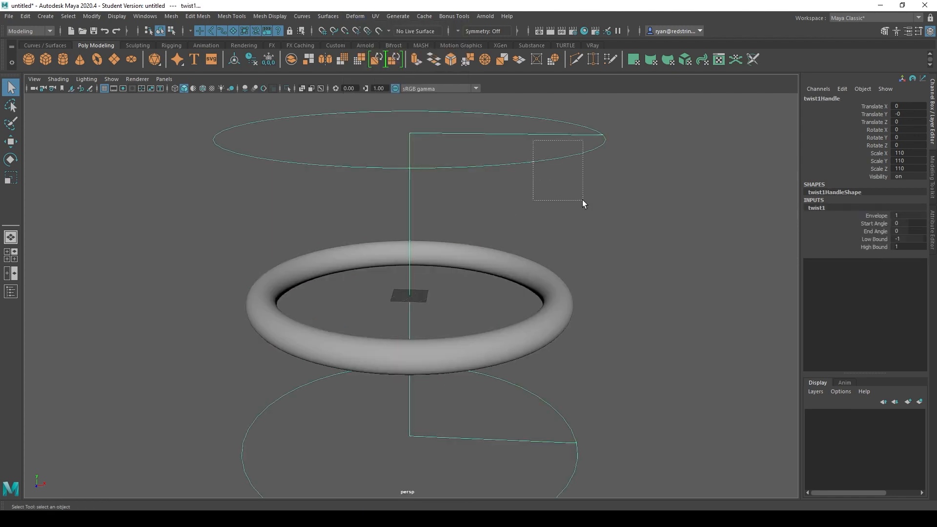
Rotate the twist deformer handle -90 degrees about the Z axis
key(r)
key(e)
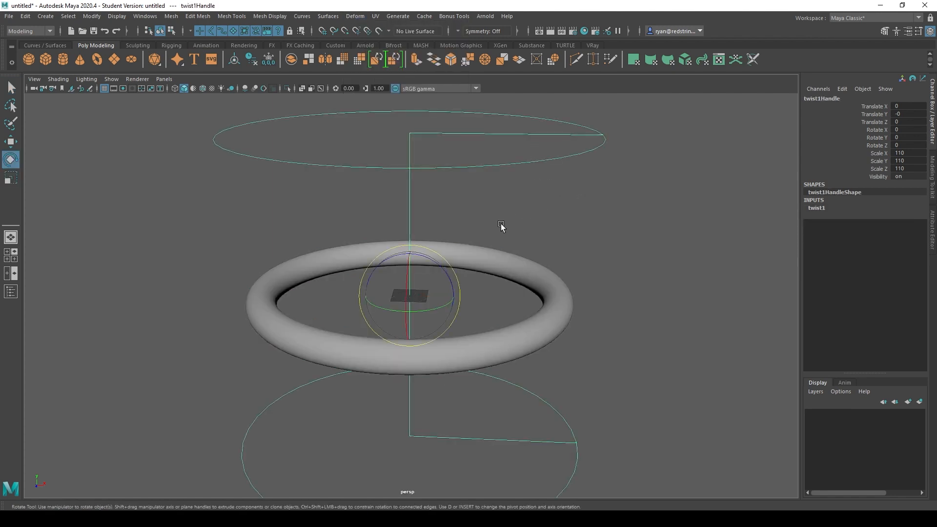
drag(414, 251, 471, 295)
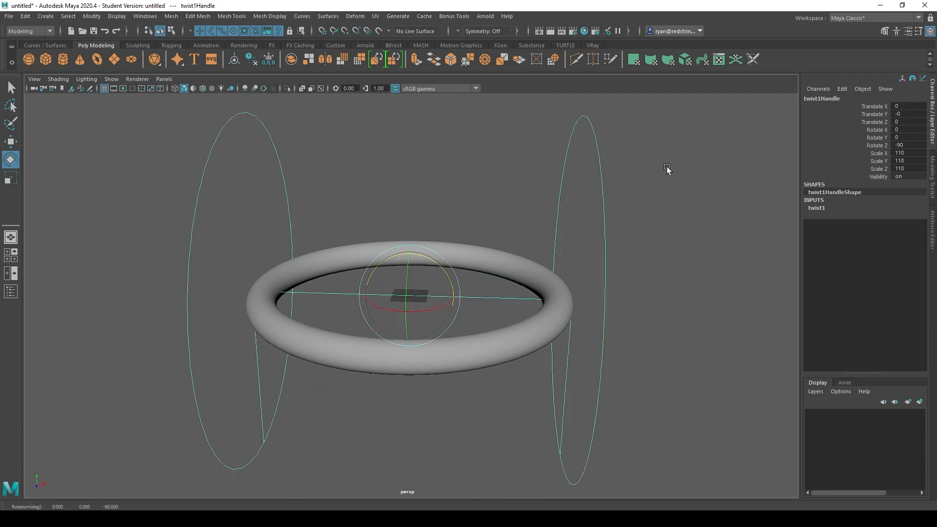
Try an end angle of about 114.6 on the twist deformer and inspect the ring's shape
click(832, 210)
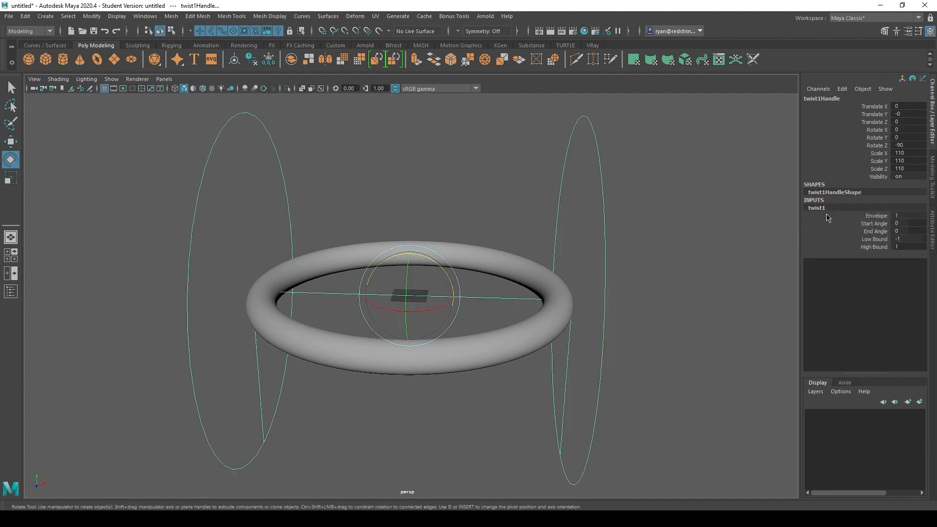
click(875, 224)
click(876, 231)
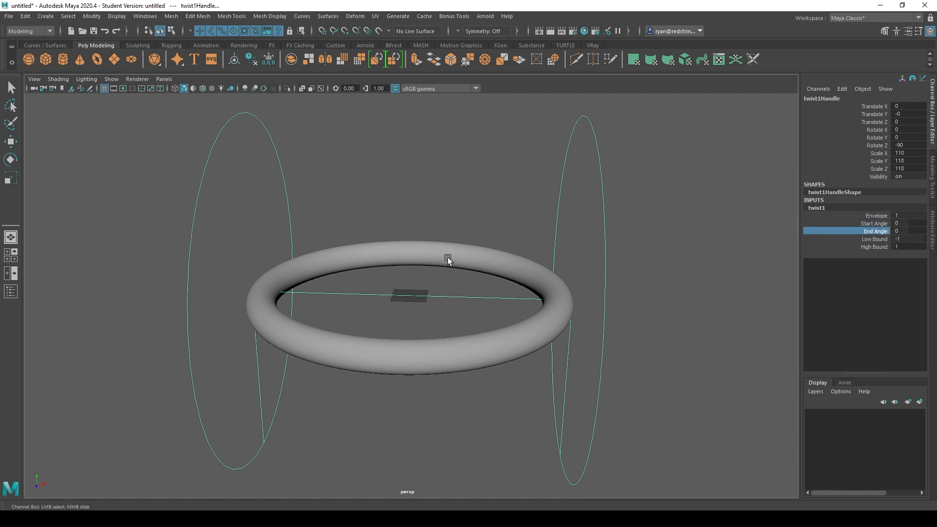
mouse_move(435, 219)
middle_down()
mouse_move(508, 221)
mouse_move(439, 232)
middle_up()
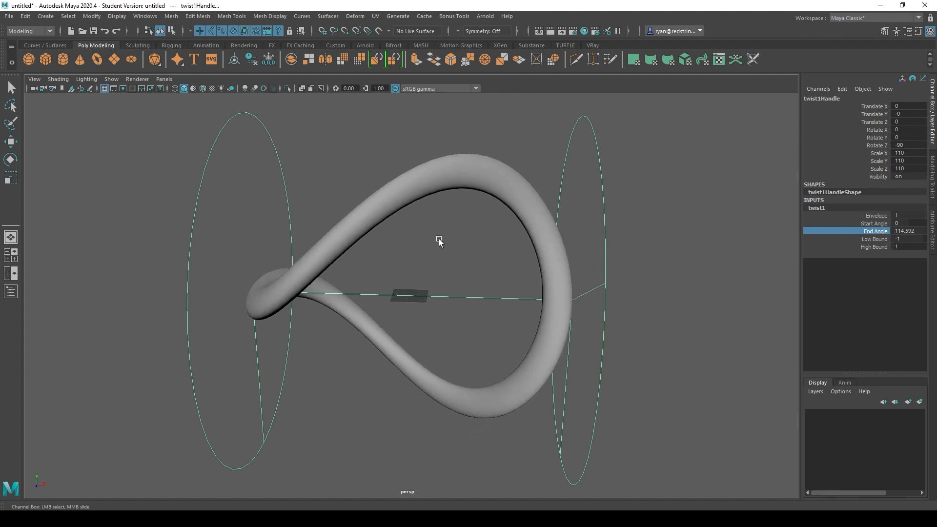
alt+drag(439, 240, 709, 213)
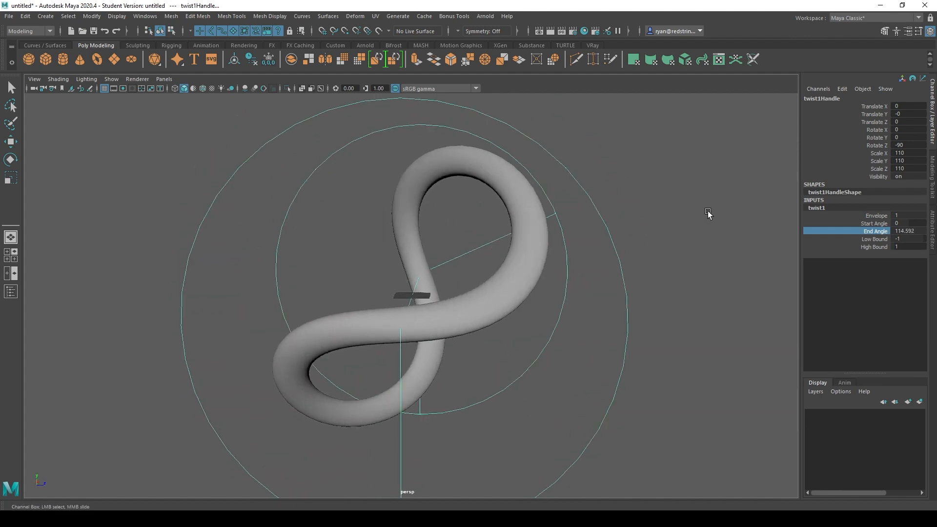
Try a start angle of about -217.7 on the twist deformer and view the ring from another side
click(871, 224)
middle_drag(668, 258, 571, 268)
alt+drag(646, 268, 429, 313)
Try a twist envelope of 0.1, and settle on an envelope of 2
double_click(897, 215)
text(0)
key(Return)
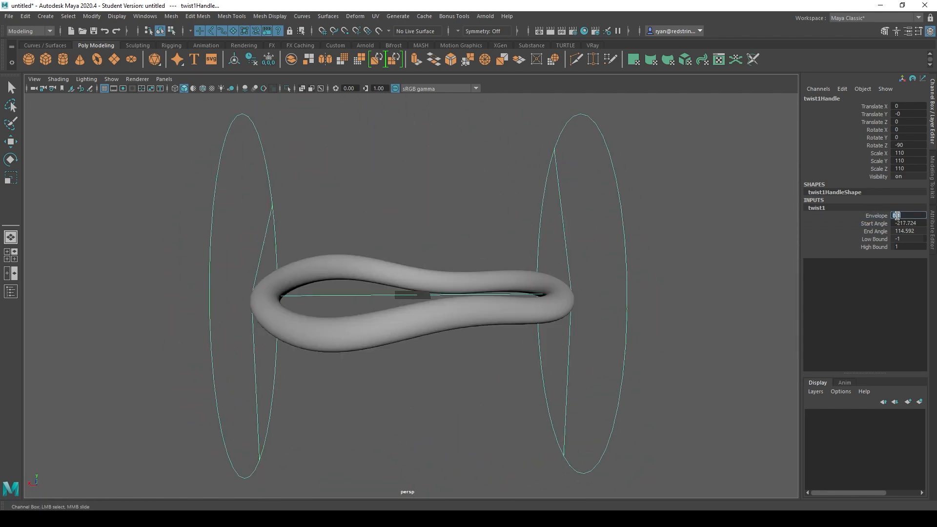
key(ctrl+z)
alt+drag(463, 235, 468, 276)
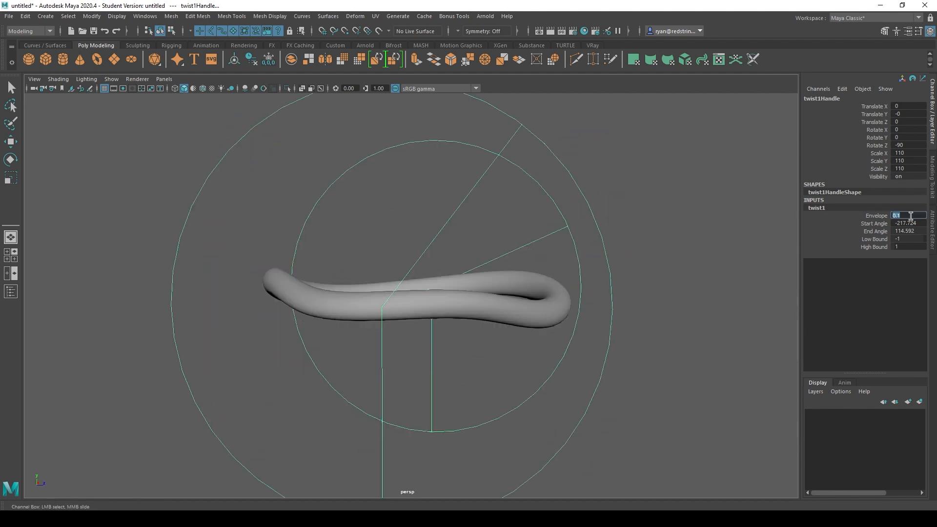
text(10)
key(Return)
Set the twist deformer's start angle to 100 and its end angle to -100
key(Tab)
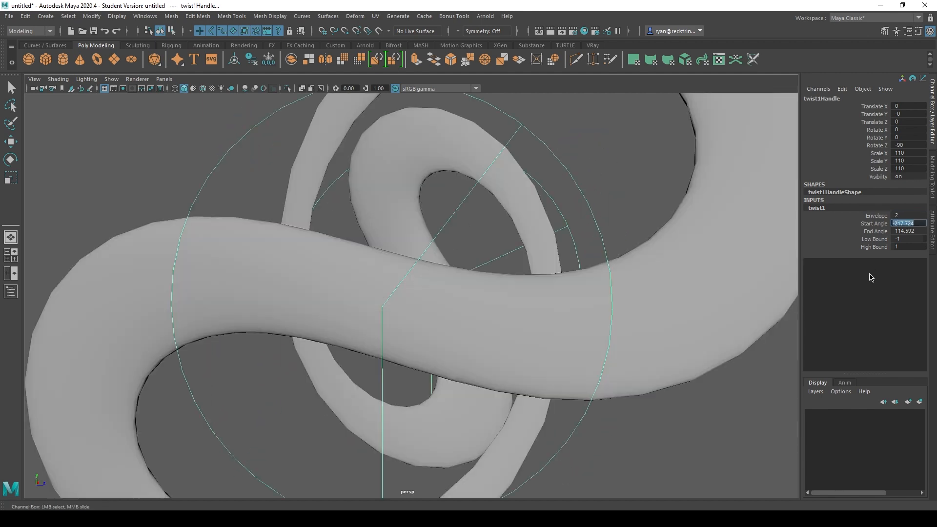
text(100)
key(Return)
key(Tab)
text(-)
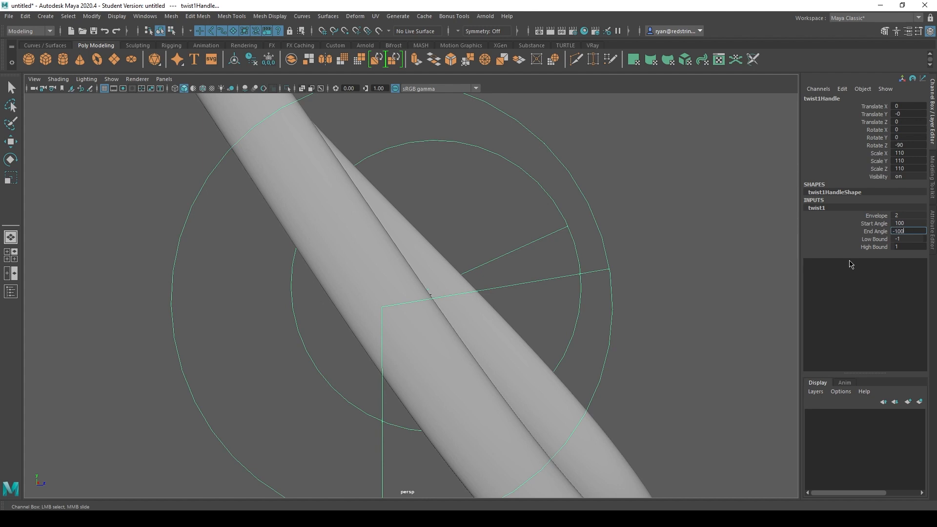
text(100)
key(Return)
alt+drag(634, 263, 315, 273)
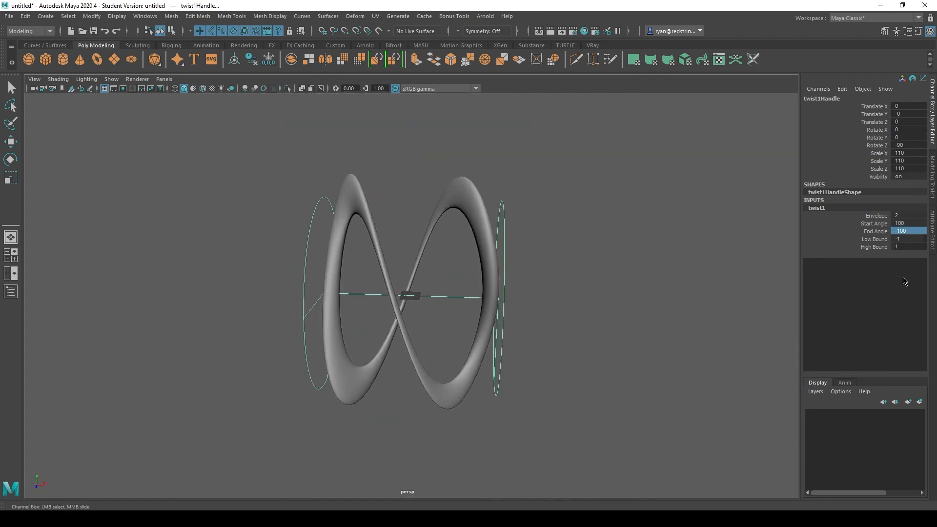
Try a low bound of -0.5 on the twist deformer and restore it to -1
double_click(913, 238)
text(-)
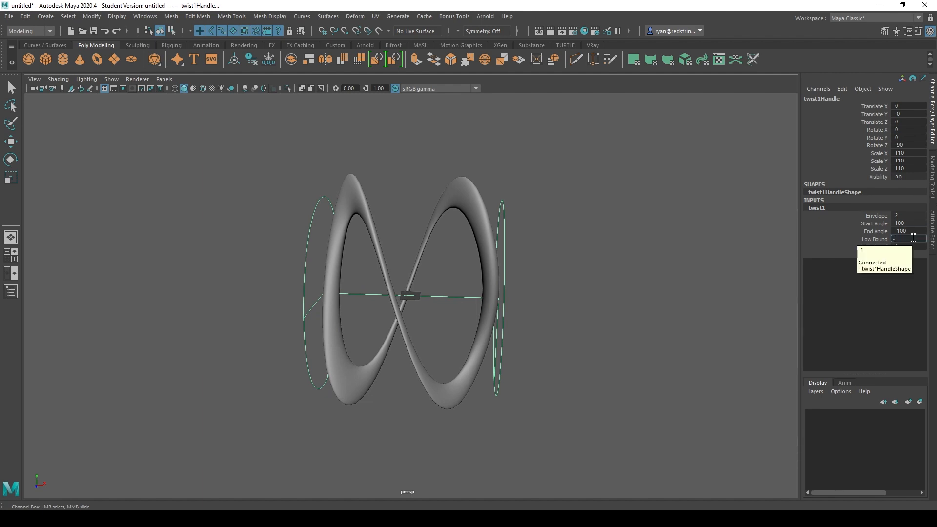
text(0.5)
key(Return)
text(-1)
key(Return)
alt+drag(602, 209, 579, 221)
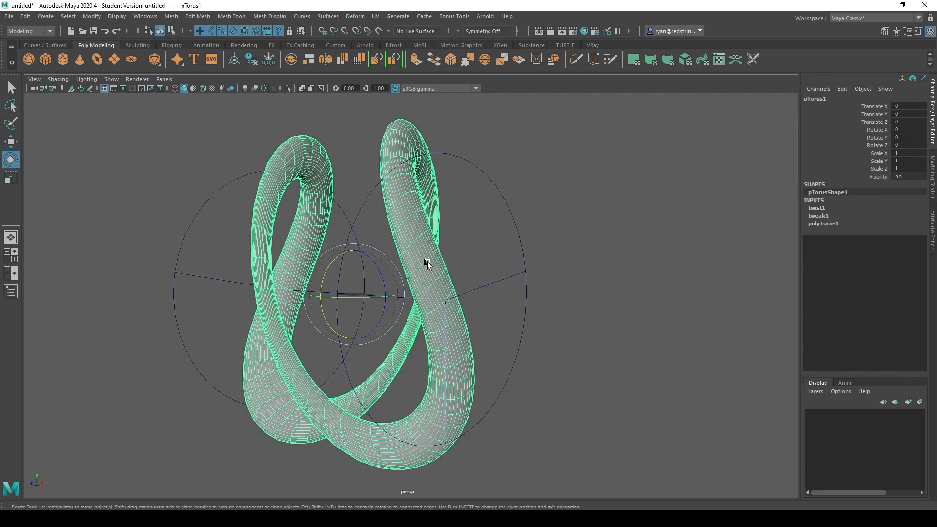
Delete the twisted torus's construction history so the deformation is baked into the mesh
click(534, 251)
alt+drag(534, 251, 401, 251)
click(387, 297)
alt+right_drag(387, 298, 425, 276)
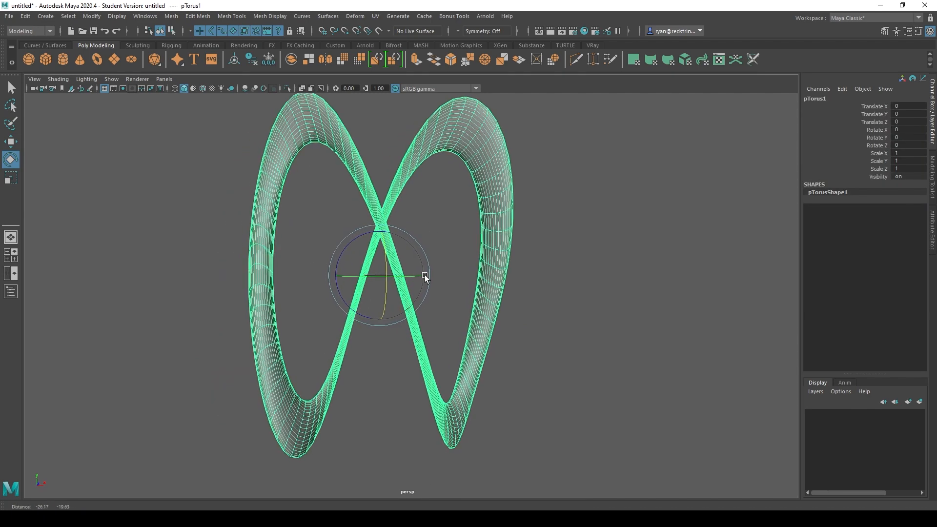
Open the Hypershade and dock it beside the perspective viewport
alt+middle_drag(424, 276, 429, 297)
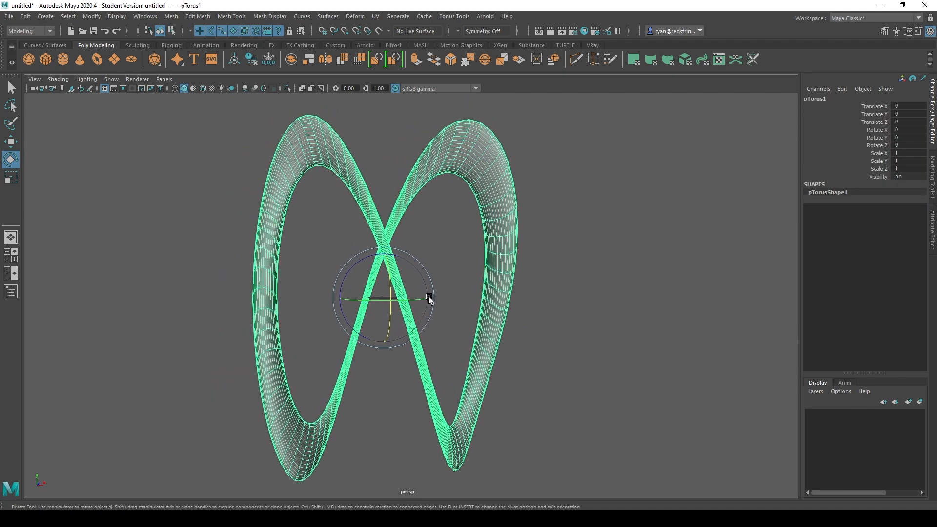
click(586, 30)
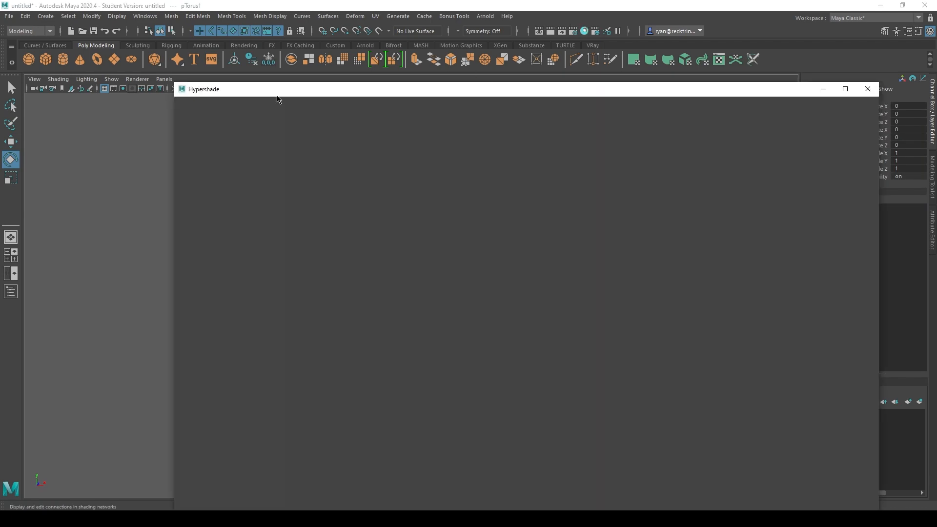
drag(265, 92, 31, 180)
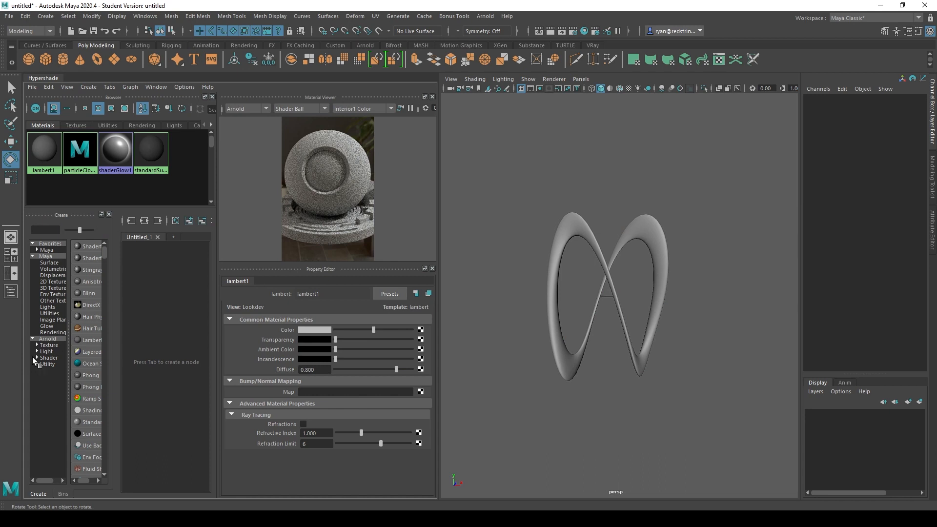
Create an Arnold aiStandardSurface shader and assign it to the twisted torus
click(48, 358)
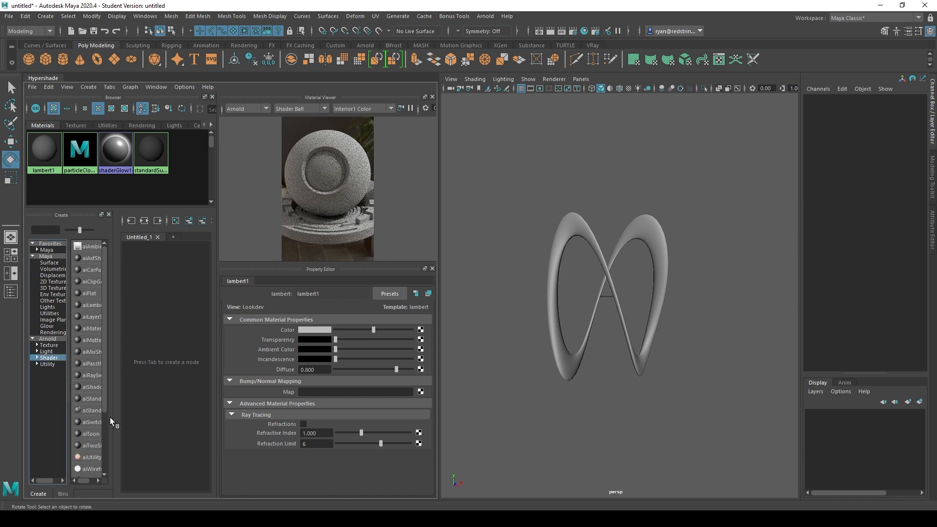
drag(104, 403, 131, 391)
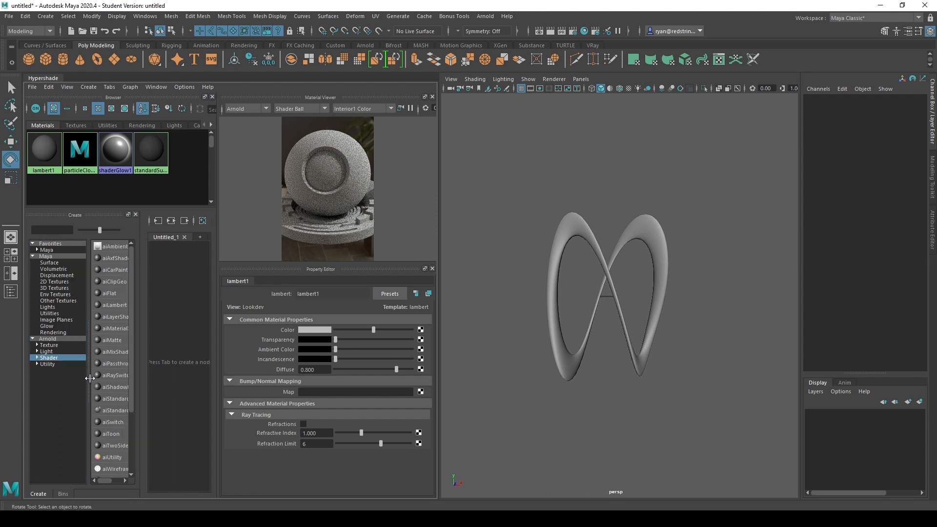
click(103, 412)
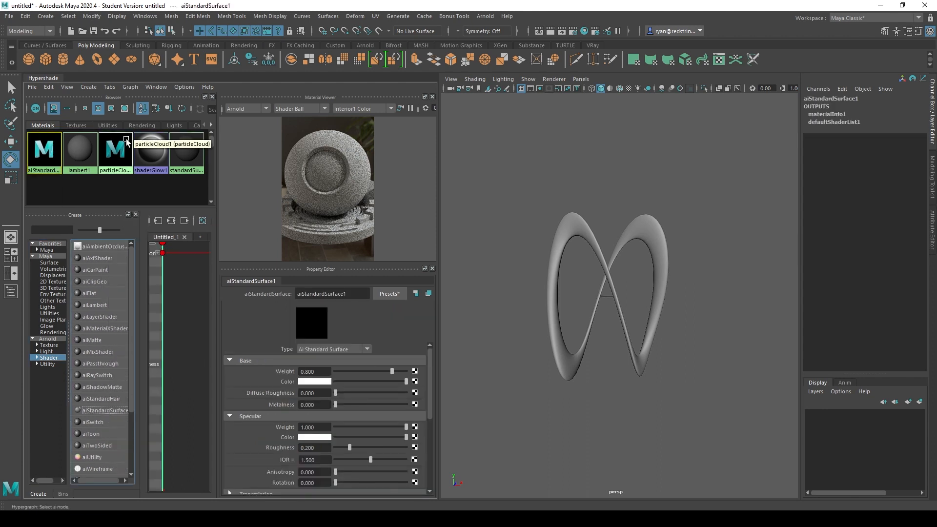
middle_drag(581, 225, 580, 224)
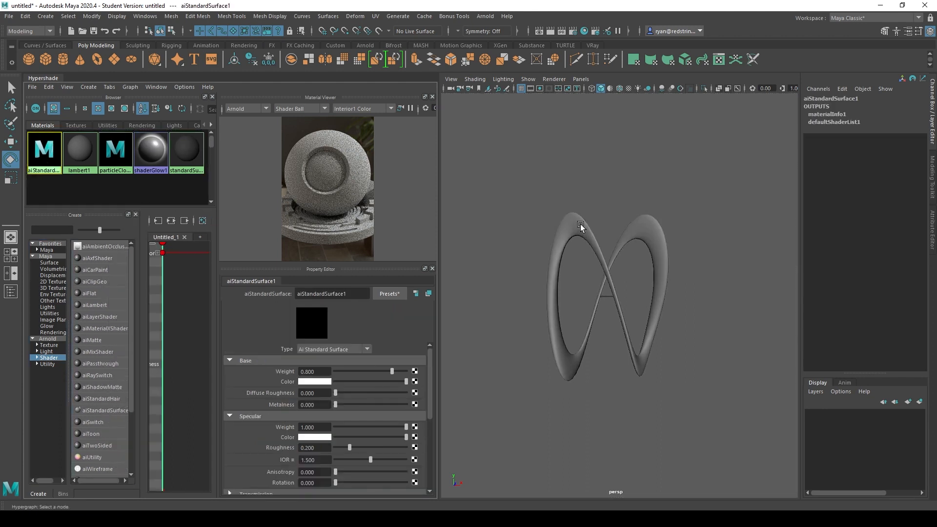
Rename the new aiStandardSurface material as Tester_mat
double_click(362, 294)
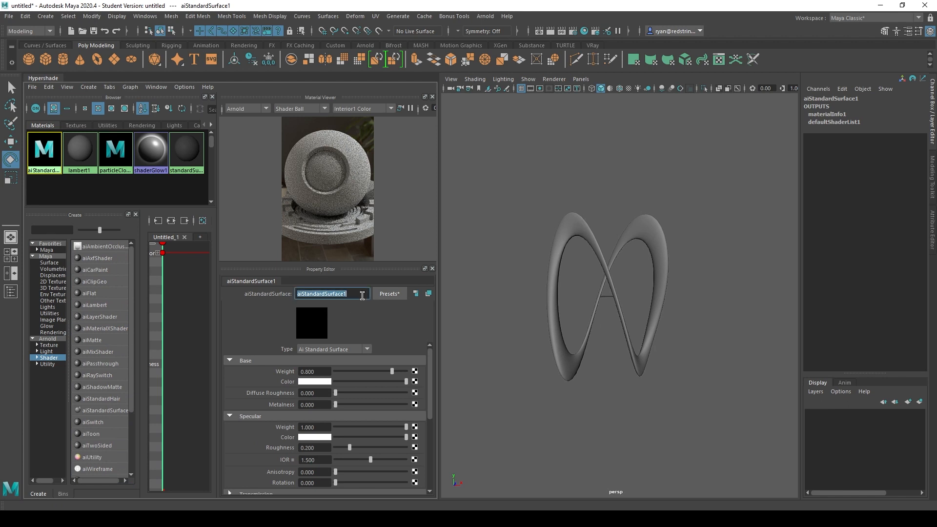
text(Tester_mat)
key(Return)
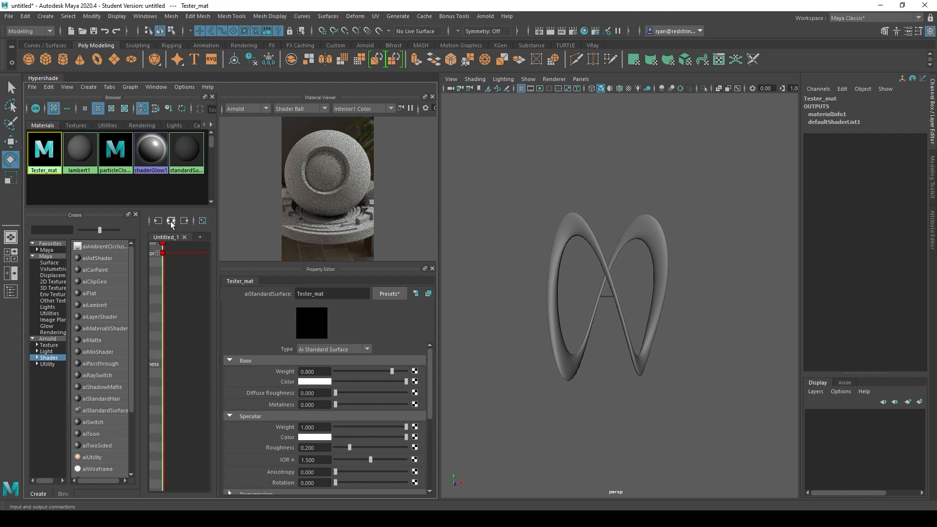
Close the Hypershade's Material Viewer and Create panels, and fit Tester_mat's node network in the enlarged graph area
click(177, 303)
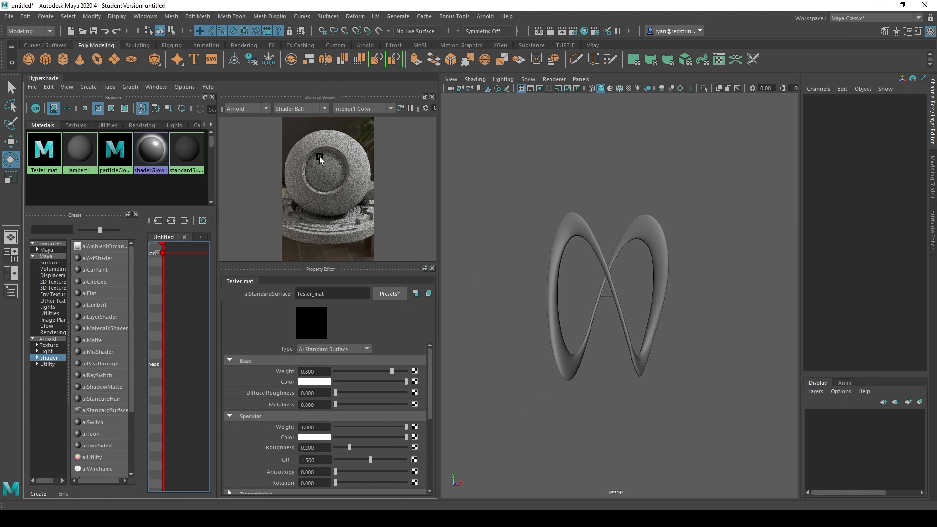
click(432, 96)
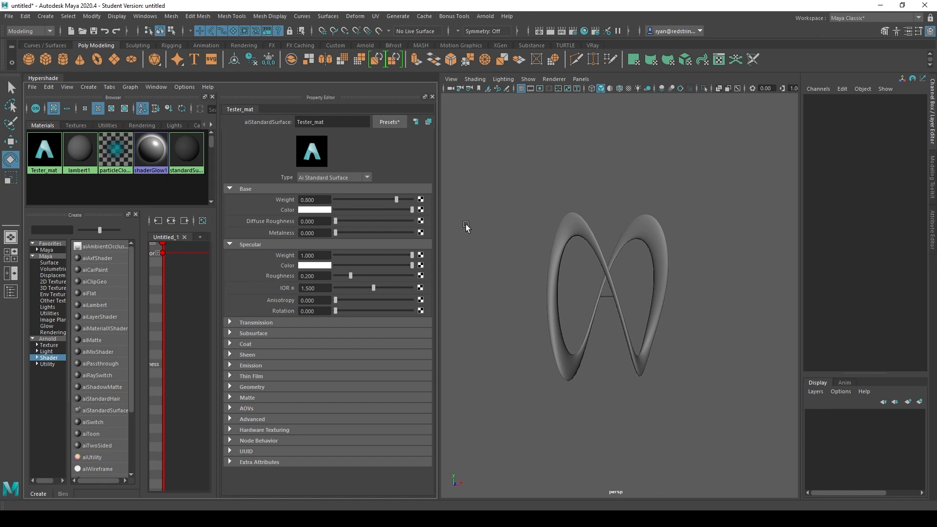
drag(439, 273, 479, 272)
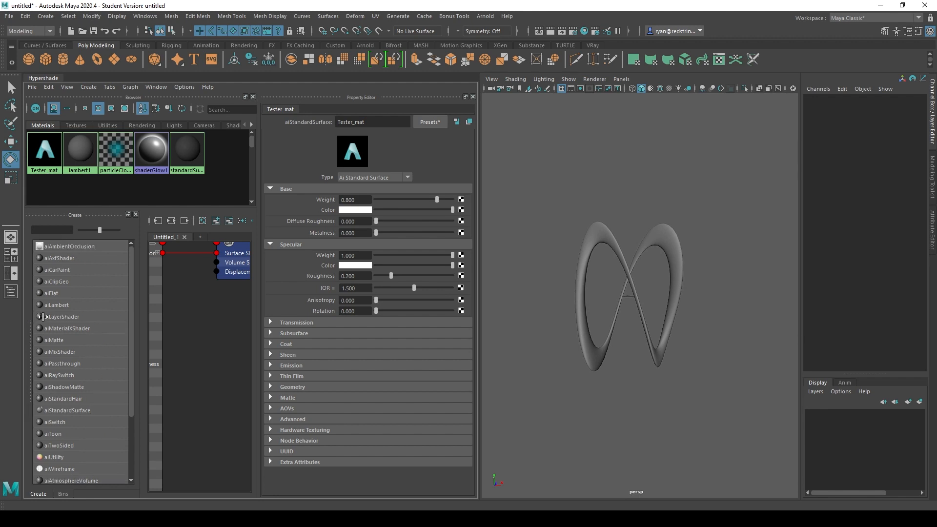
drag(57, 316, 30, 317)
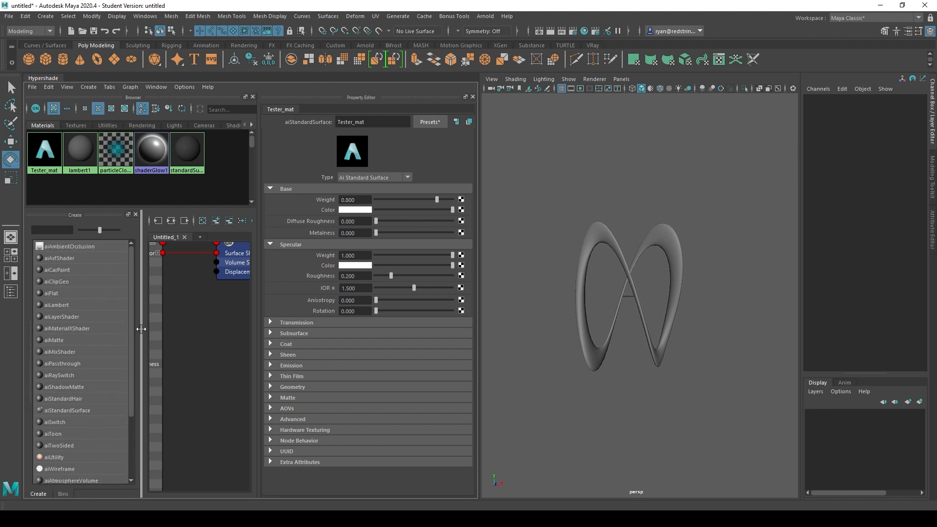
drag(138, 328, 111, 328)
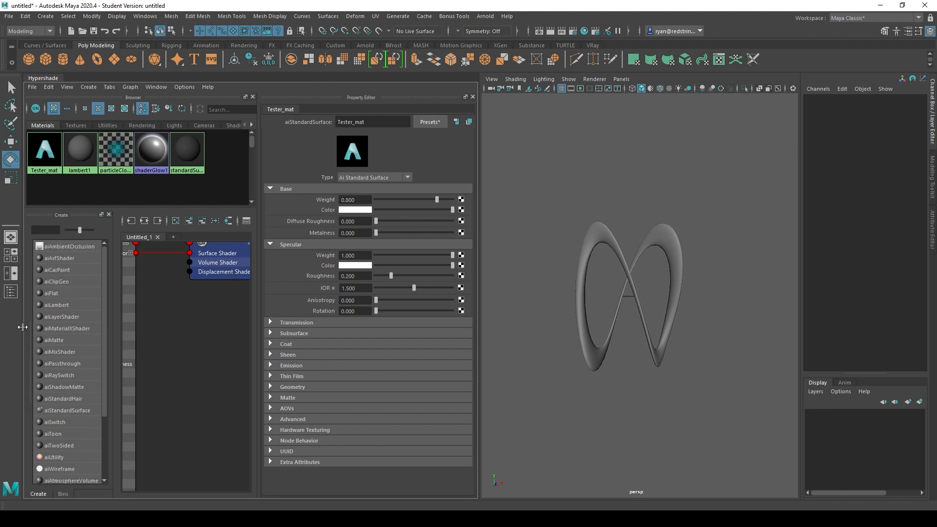
click(109, 214)
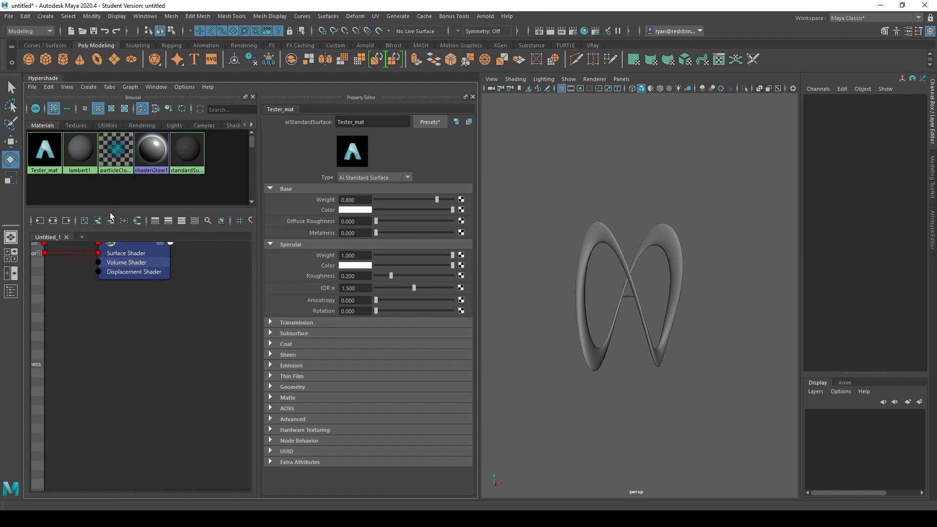
key(a)
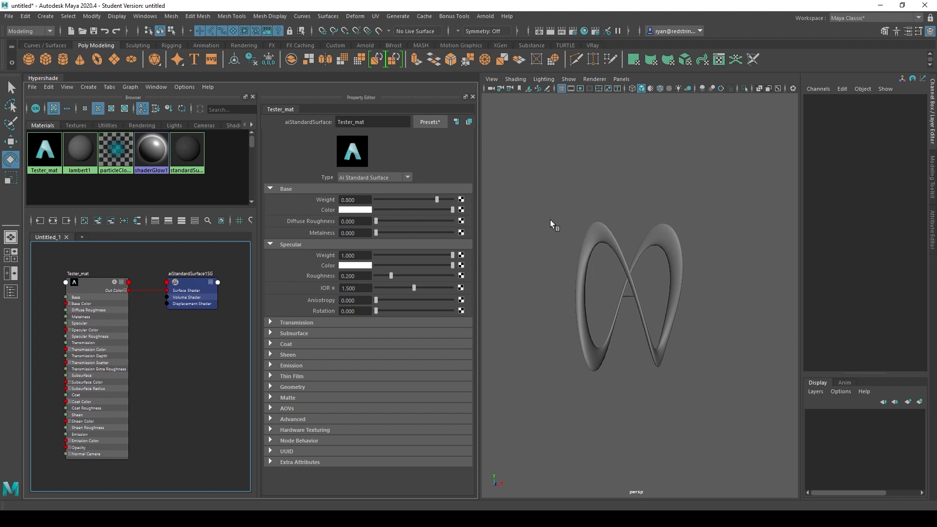
Render the current frame with Arnold before any light is added, and close the Render View
click(550, 31)
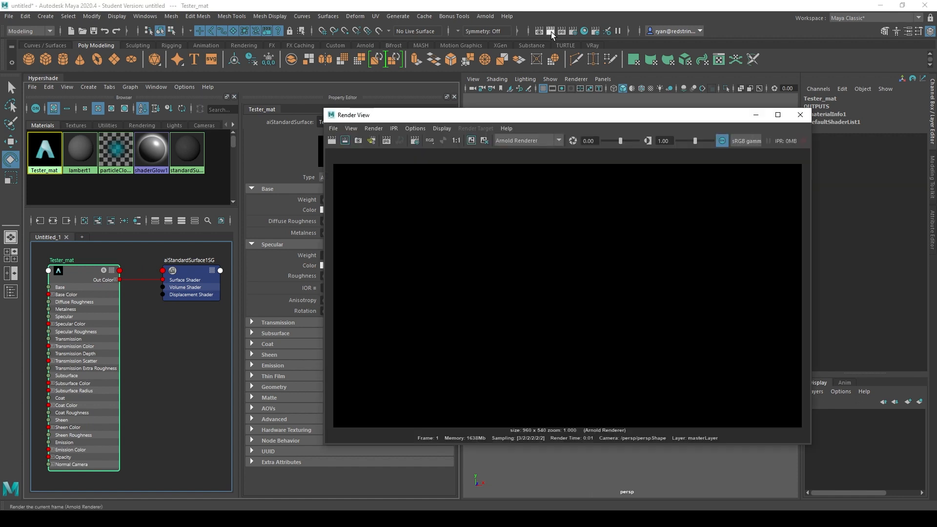
drag(420, 39, 441, 96)
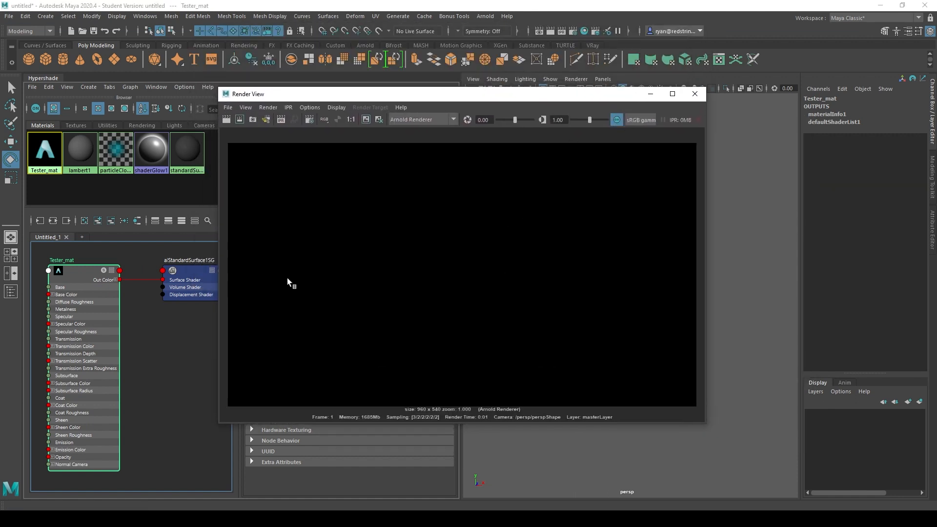
click(695, 93)
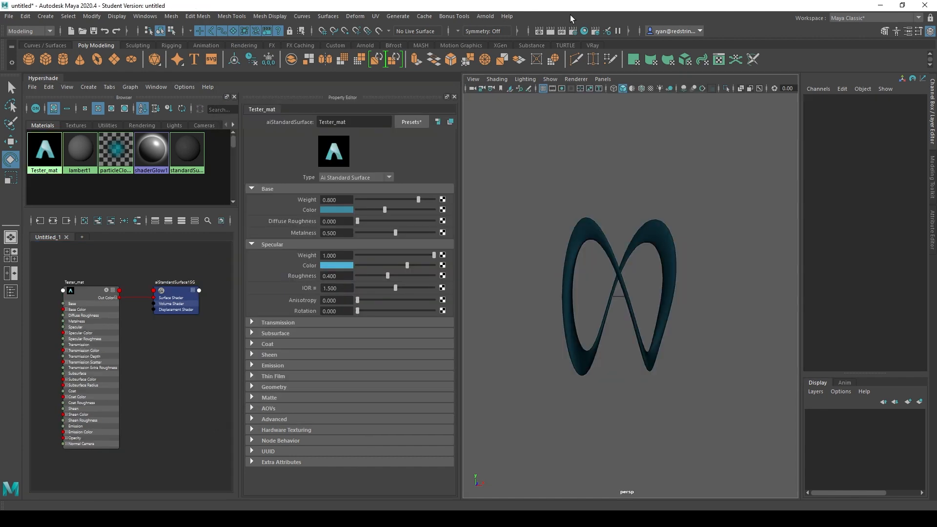
Add an Arnold Physical Sky light to the scene
click(487, 17)
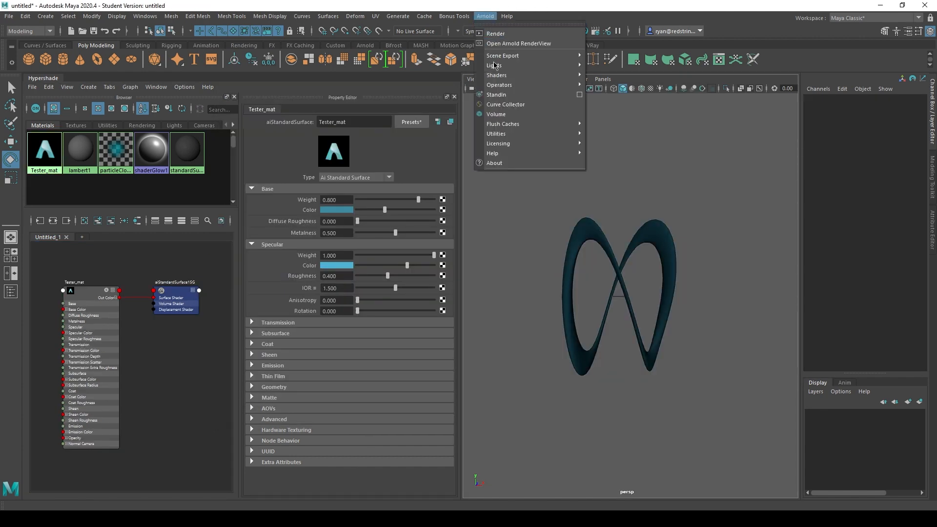
mouse_move(496, 65)
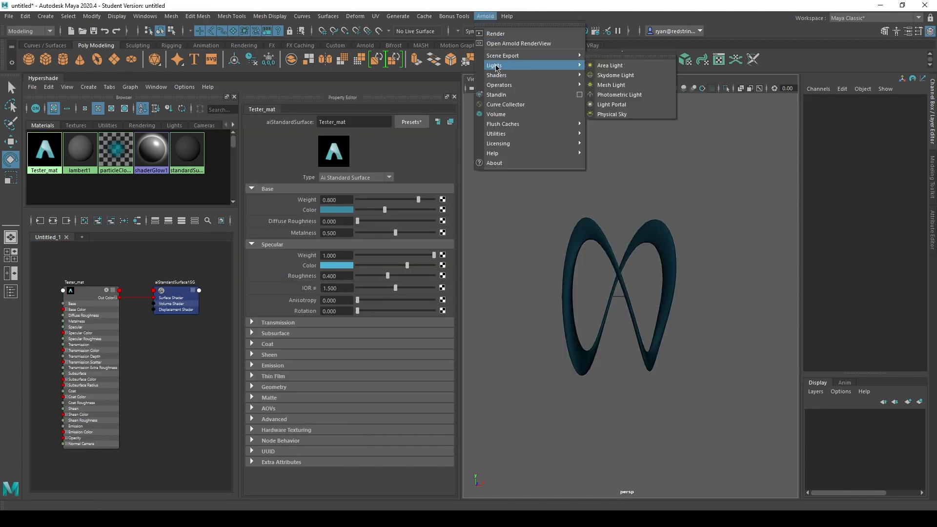
click(642, 115)
drag(595, 152, 706, 165)
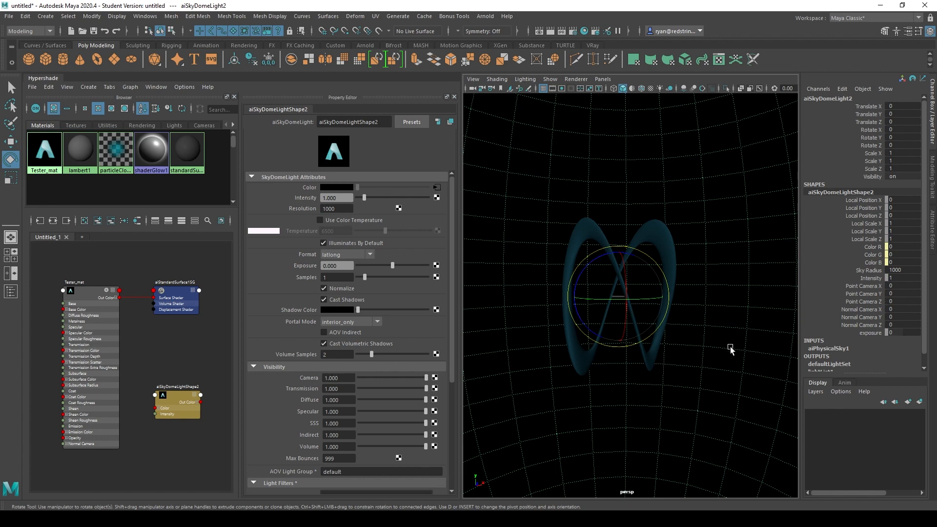
Put the sky dome light on a new display layer named Sky_L and set the layer to reference mode
click(920, 402)
double_click(857, 414)
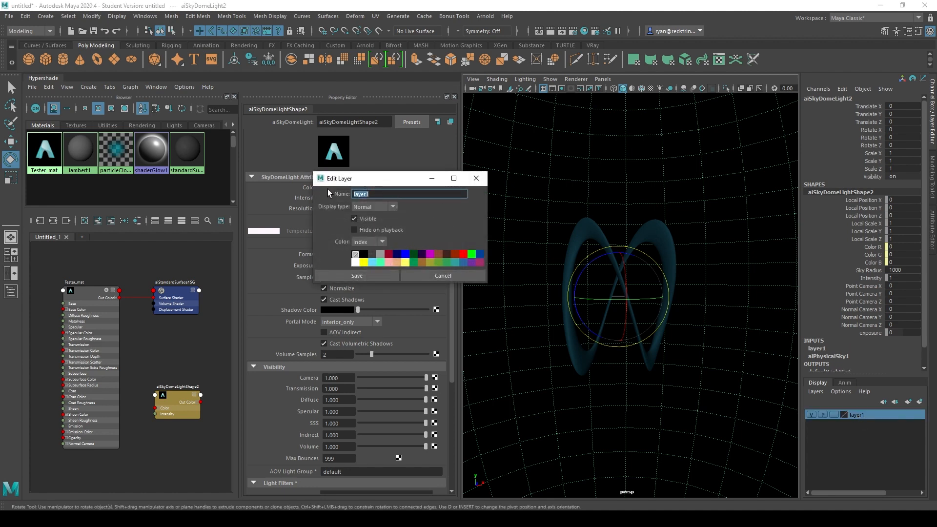
text(Sky_L)
key(Return)
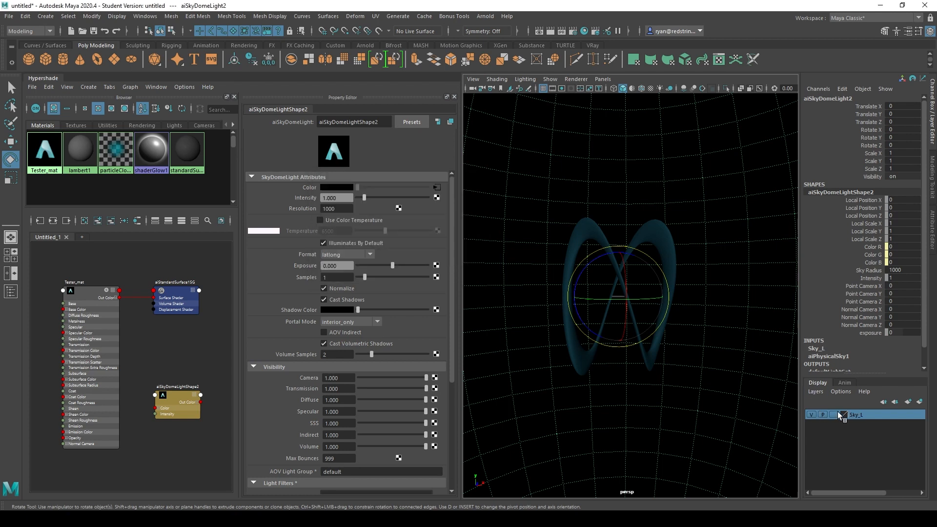
click(733, 207)
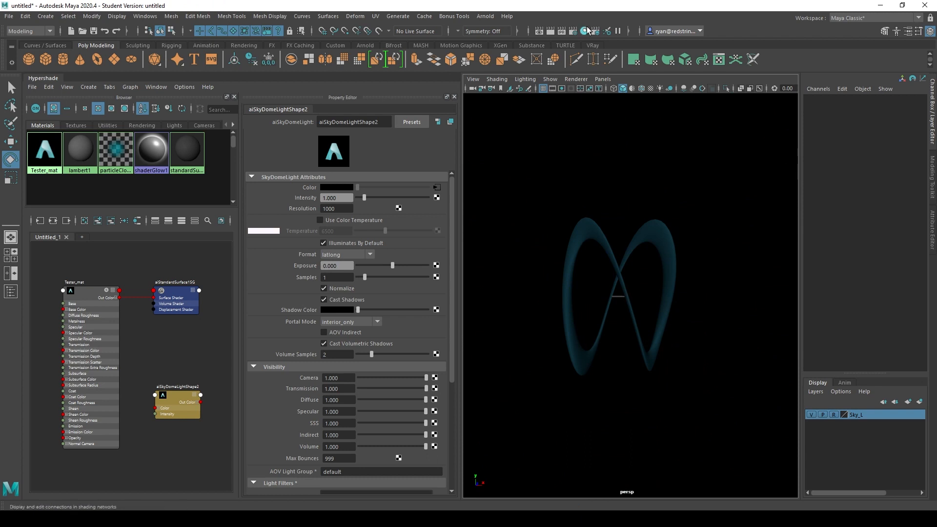
Test-render the sky-lit ring, close the Render View and inspect the ring from other angles
click(550, 31)
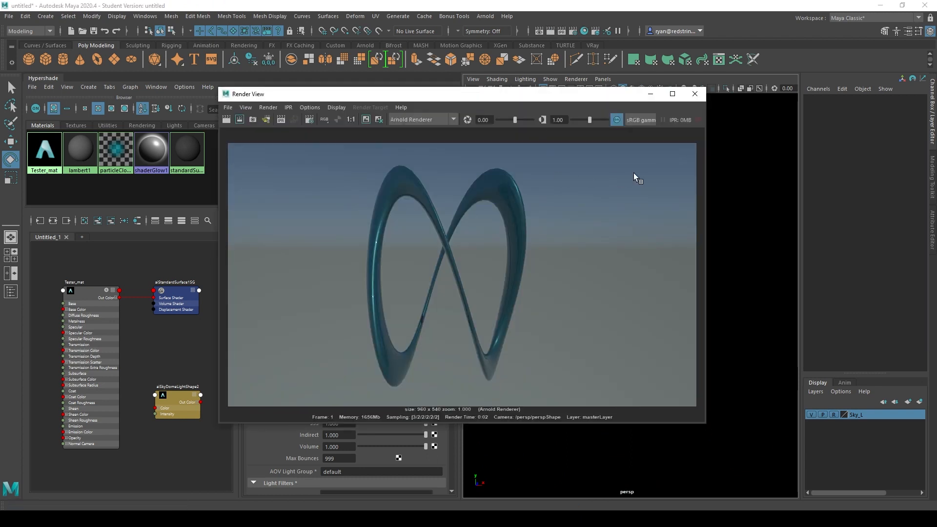
click(694, 94)
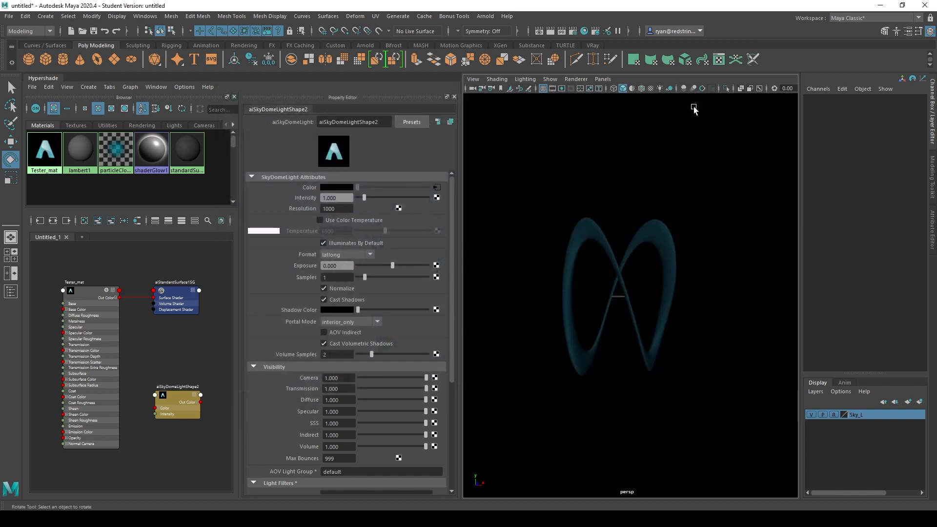
alt+drag(674, 190, 585, 139)
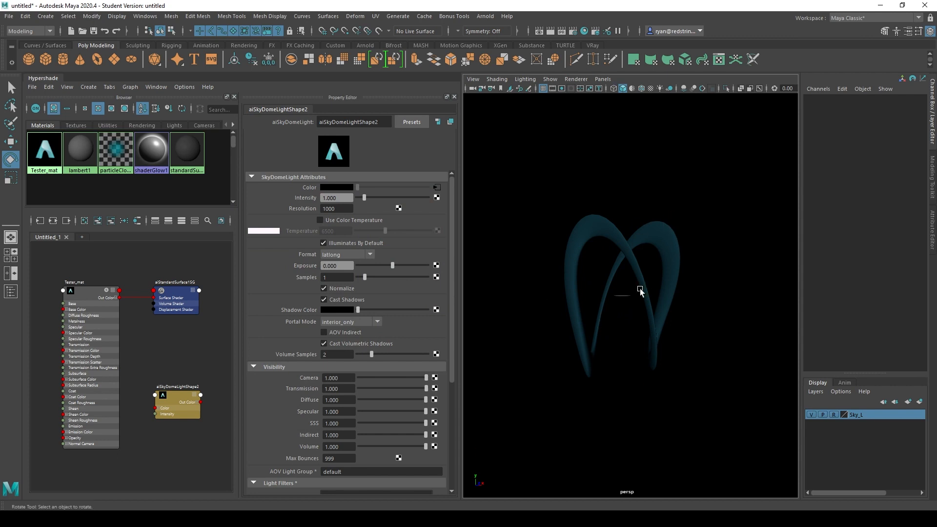
alt+drag(640, 289, 552, 291)
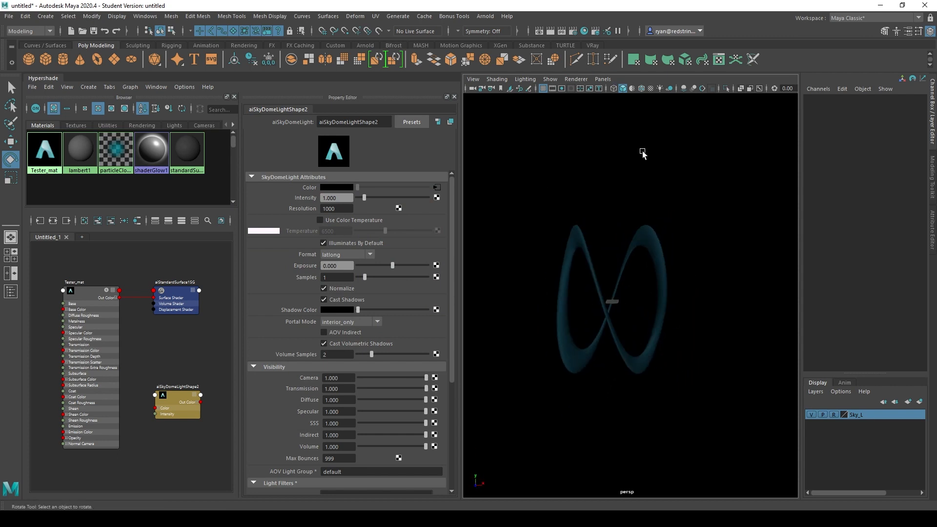
Switch the perspective viewport's renderer to Arnold and run a live render of the ring
click(577, 80)
click(596, 107)
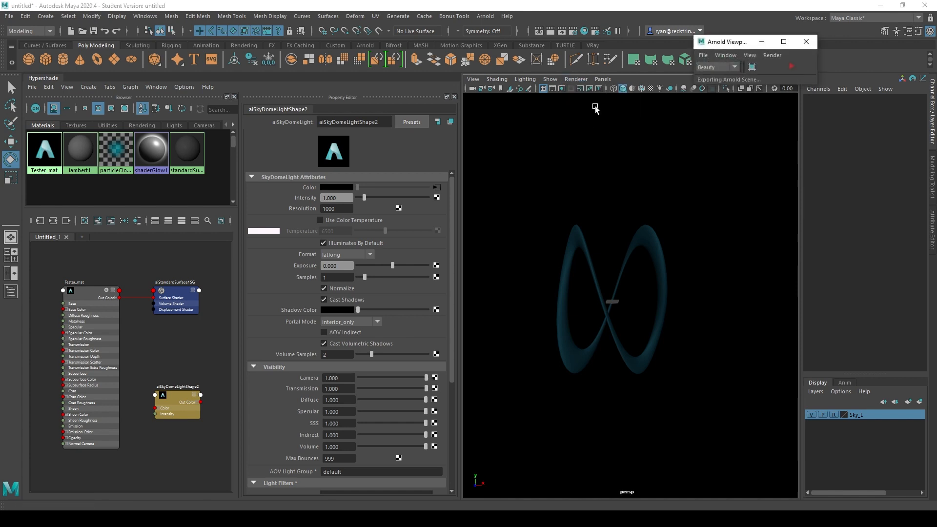
drag(739, 40, 807, 35)
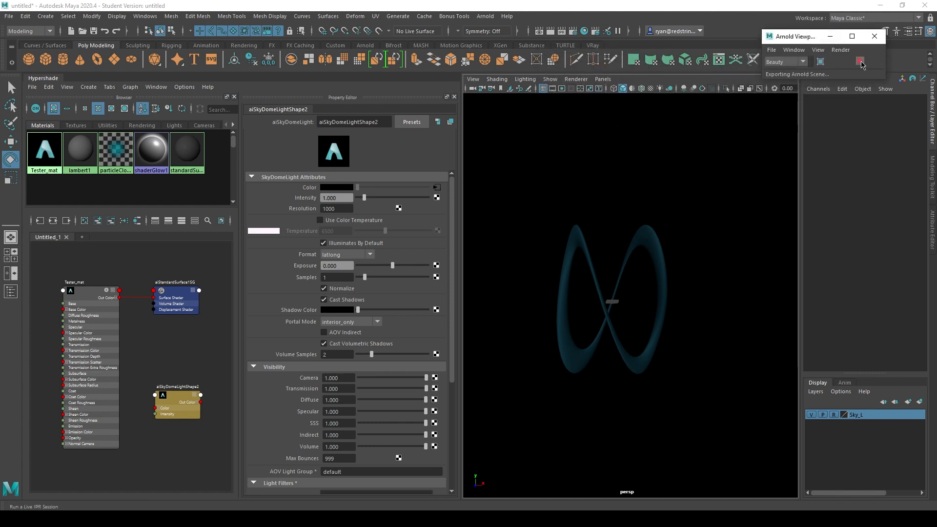
mouse_move(585, 230)
alt+mouse_down()
mouse_move(643, 278)
mouse_move(667, 197)
mouse_move(577, 242)
alt+mouse_up()
alt+right_drag(577, 243, 625, 313)
alt+drag(625, 314, 649, 265)
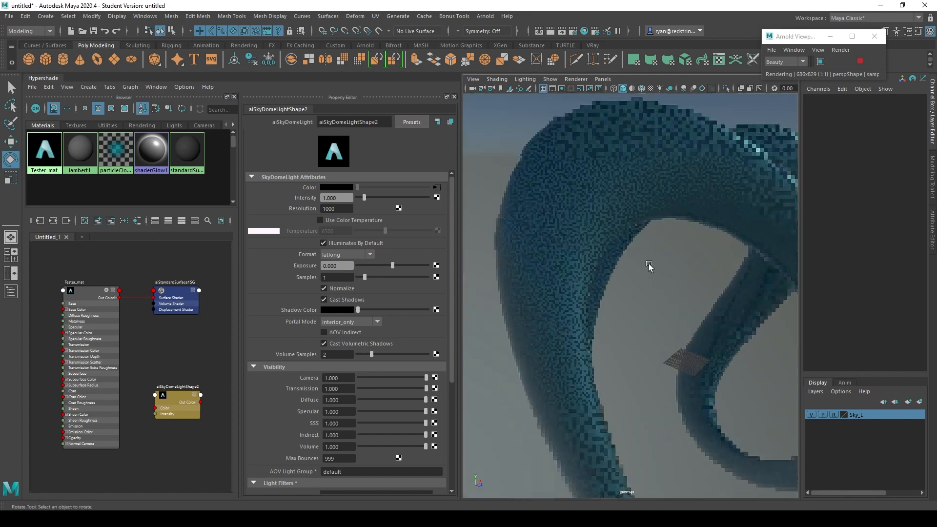
alt+right_drag(649, 265, 583, 207)
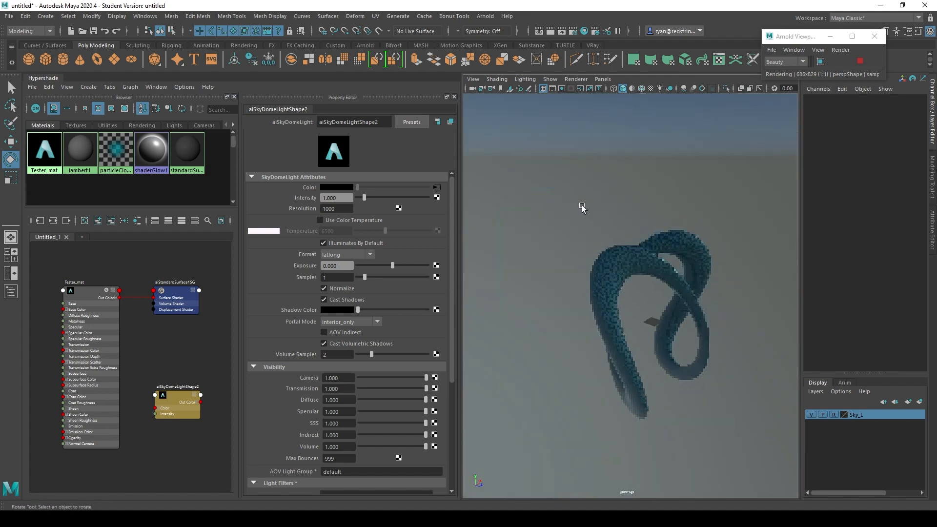
Collapse the Channel Box and widen the Hypershade, with the ring framed closely in the live-rendered viewport
click(933, 122)
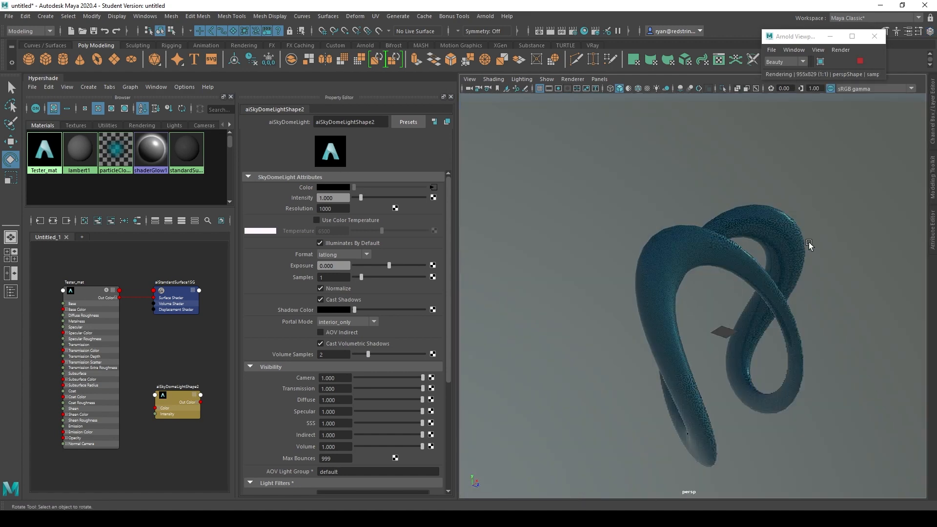
alt+drag(810, 247, 753, 247)
alt+right_drag(753, 246, 797, 246)
alt+middle_drag(726, 210, 754, 254)
drag(459, 249, 474, 253)
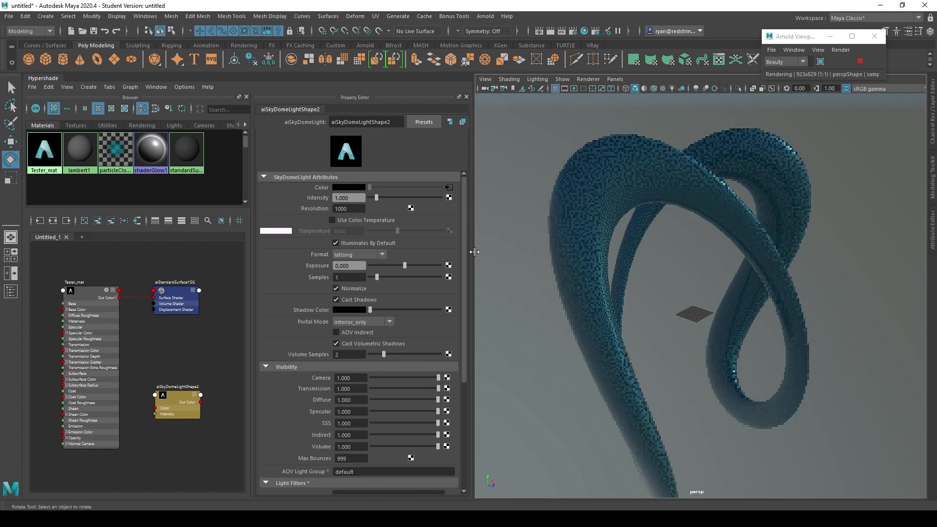
Replace the Tester_mat settings with the Blood preset, with the whole ring framed in the live render
alt+middle_drag(692, 292, 681, 247)
alt+right_drag(706, 311, 693, 311)
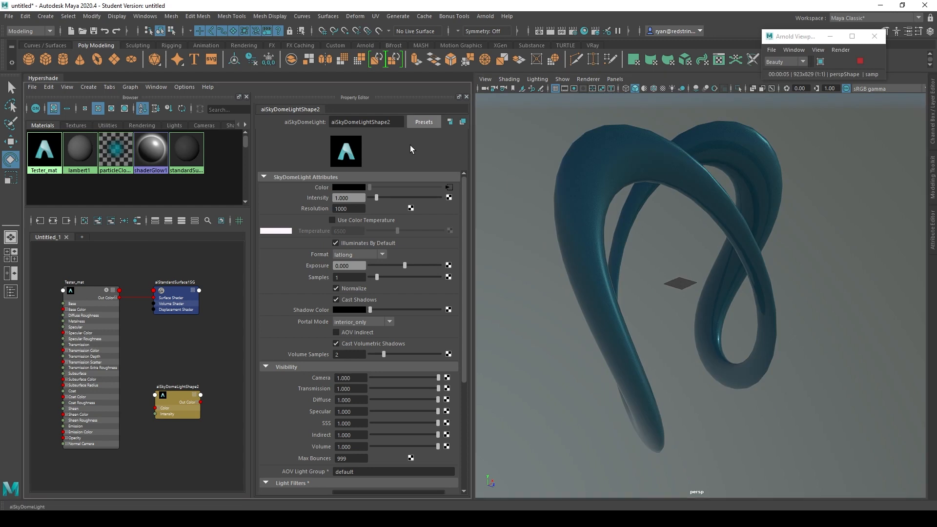
click(89, 341)
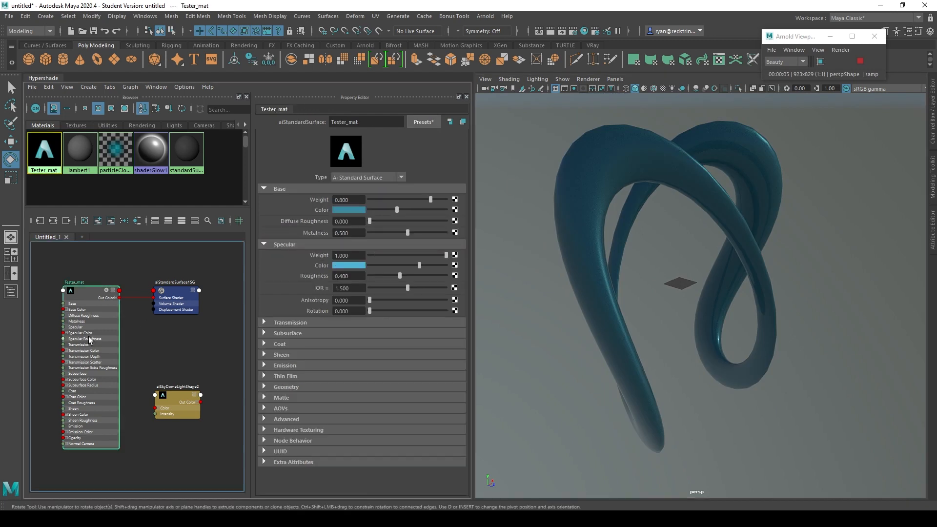
click(422, 121)
mouse_move(480, 148)
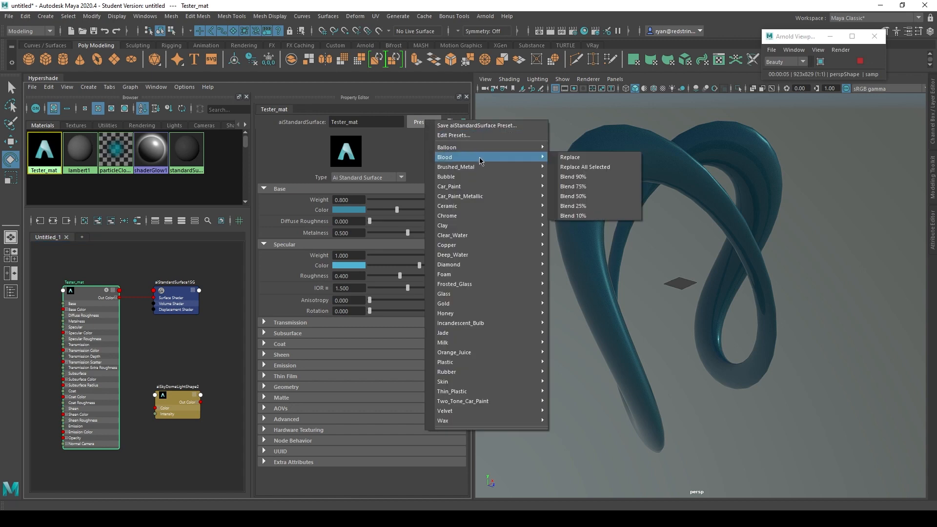
click(571, 157)
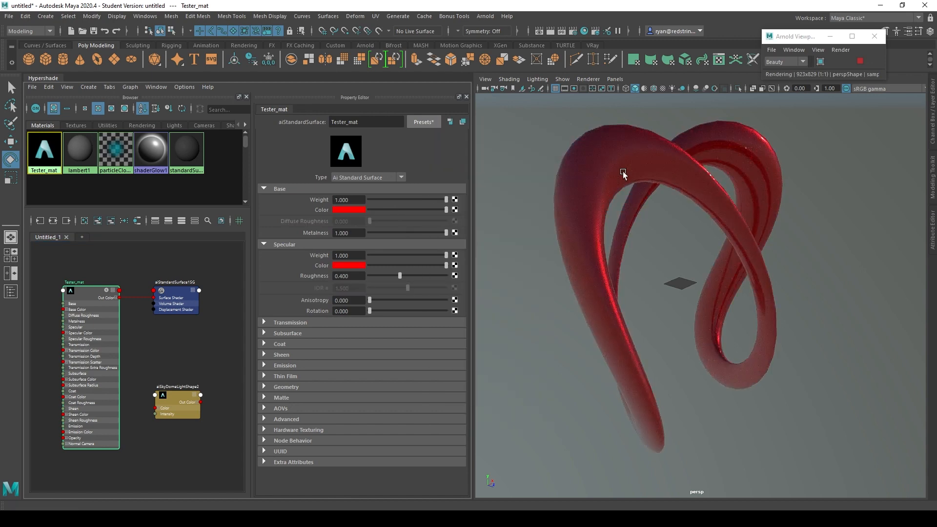
Examine the Blood shading on the ring from several angles and at close range in the live render
alt+drag(707, 261, 678, 261)
alt+drag(677, 260, 645, 258)
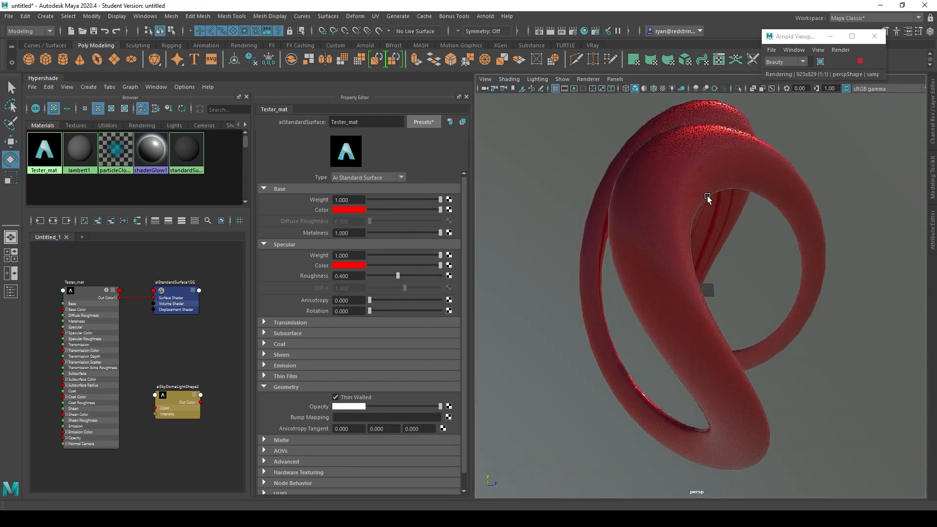
alt+drag(710, 319, 622, 286)
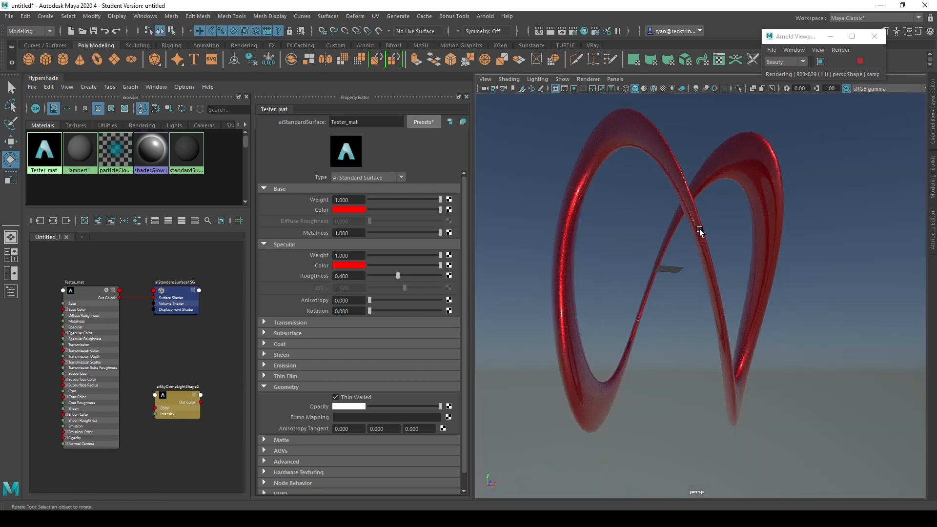
alt+drag(701, 230, 608, 211)
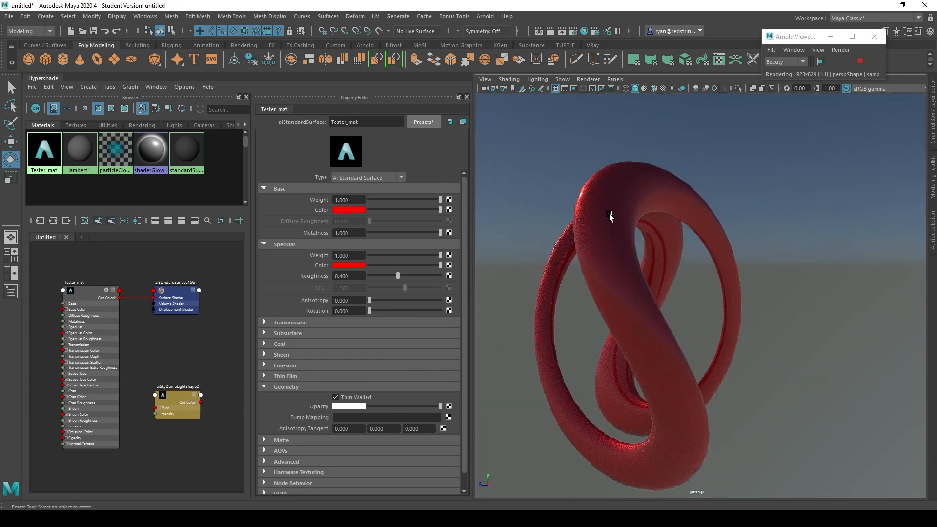
alt+right_drag(609, 211, 687, 264)
alt+drag(688, 263, 717, 310)
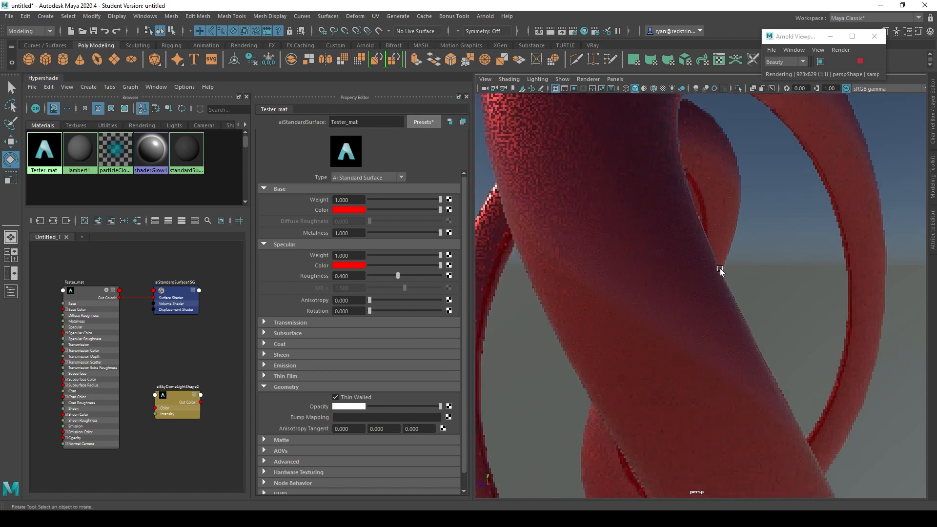
alt+right_drag(717, 309, 674, 274)
alt+right_drag(667, 307, 669, 339)
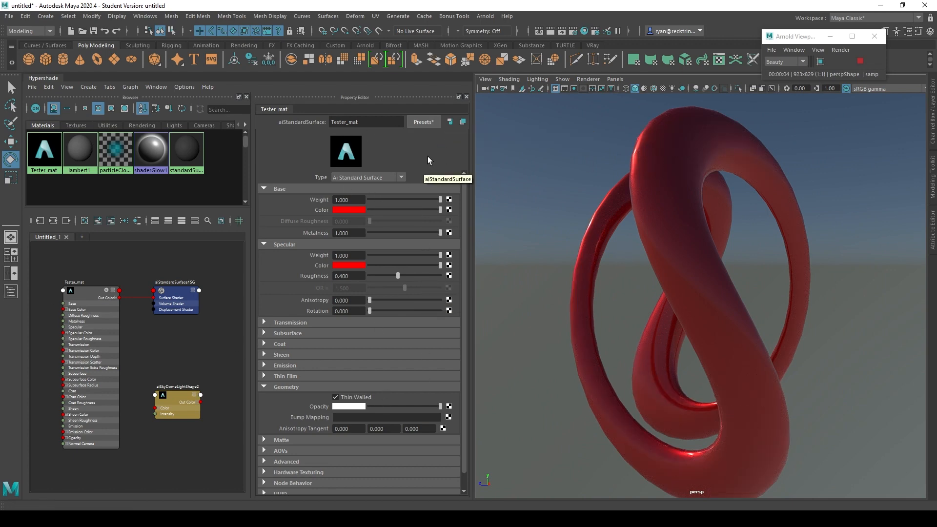
Apply the Gold preset to Tester_mat as a full replacement and view the ring from another angle
click(423, 122)
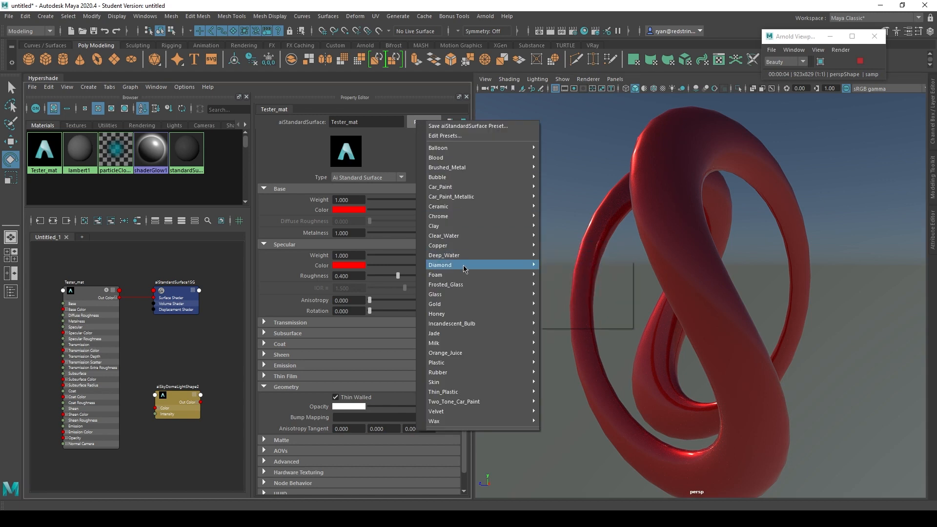
mouse_move(517, 294)
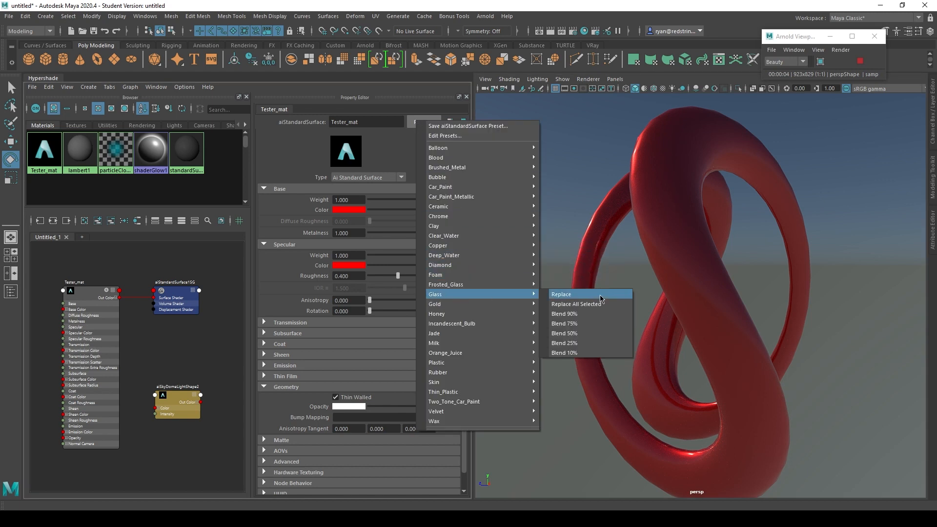
click(566, 295)
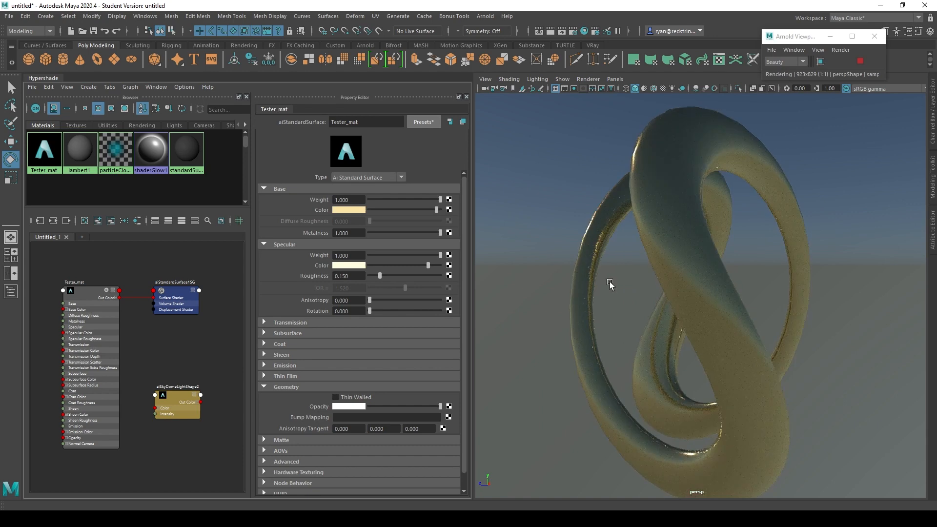
alt+drag(594, 324, 688, 307)
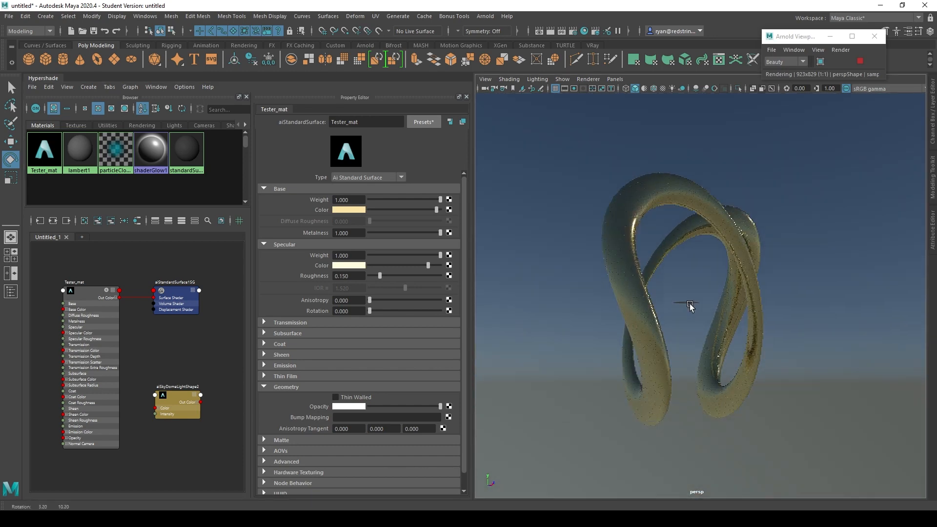
Move the ring straight up so that it sits above the ground grid, then deselect it and check its new position
click(711, 292)
key(w)
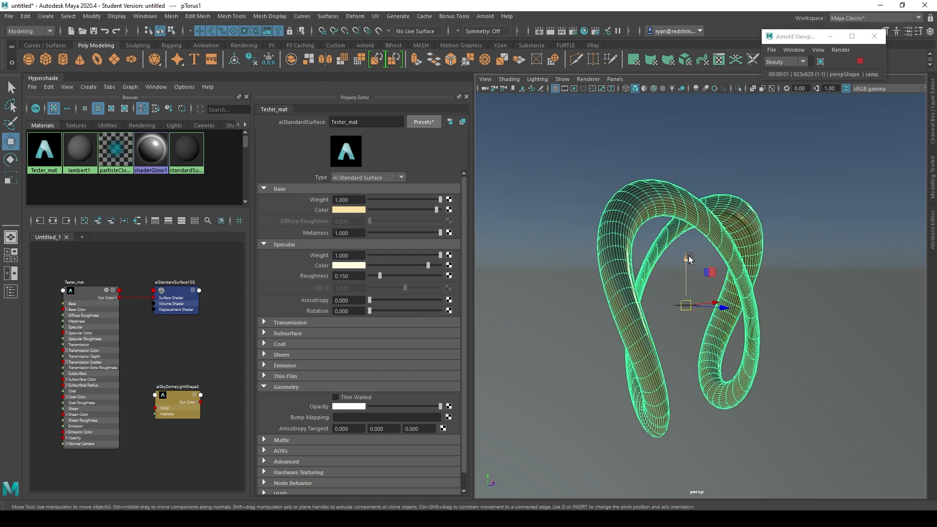
drag(687, 251, 672, 145)
click(813, 198)
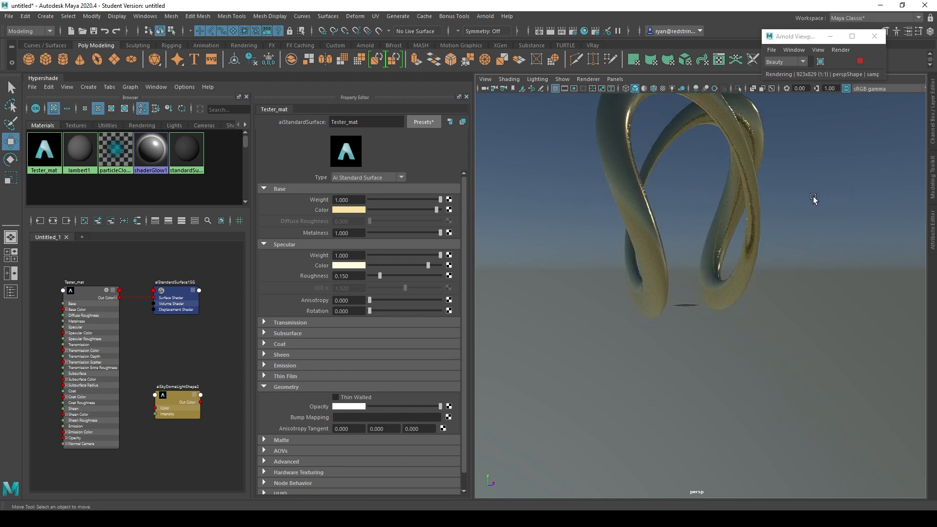
alt+middle_drag(737, 205, 724, 295)
alt+drag(724, 298, 826, 293)
Switch Tester_mat to the Chrome preset and inspect the reflections on the ring up close and from around it
click(422, 122)
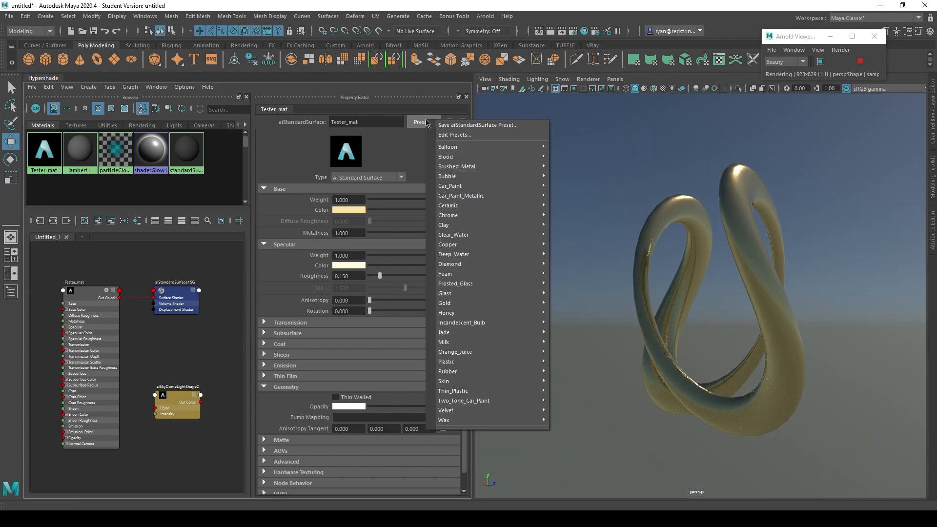
mouse_move(467, 312)
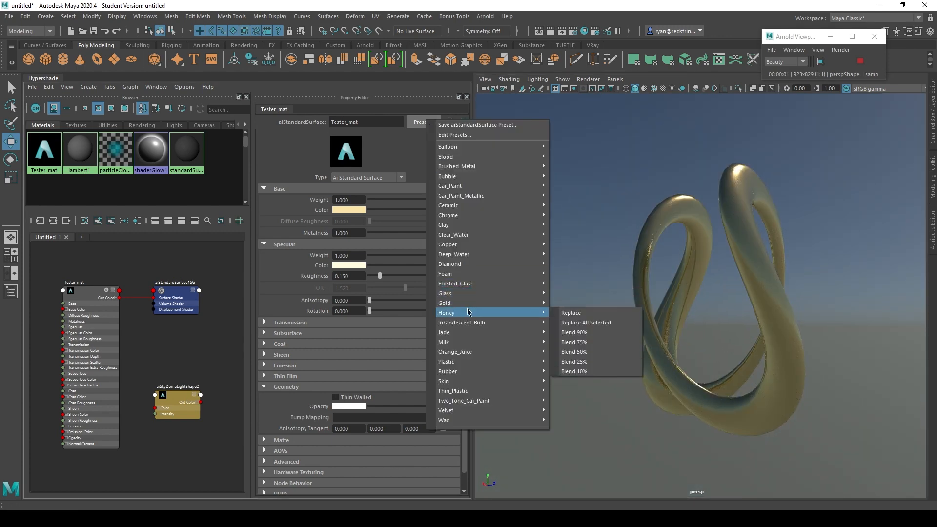
mouse_move(458, 226)
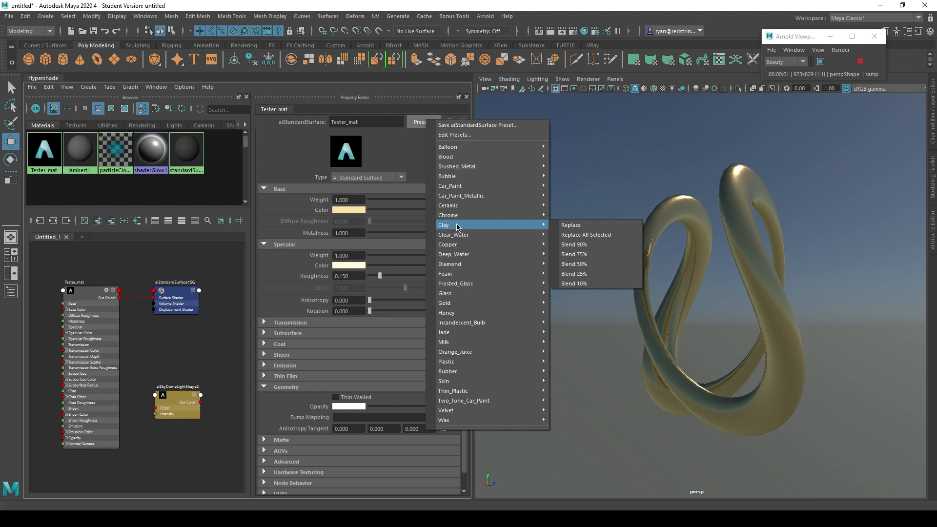
click(570, 225)
alt+drag(744, 259, 500, 272)
alt+right_drag(546, 282, 610, 250)
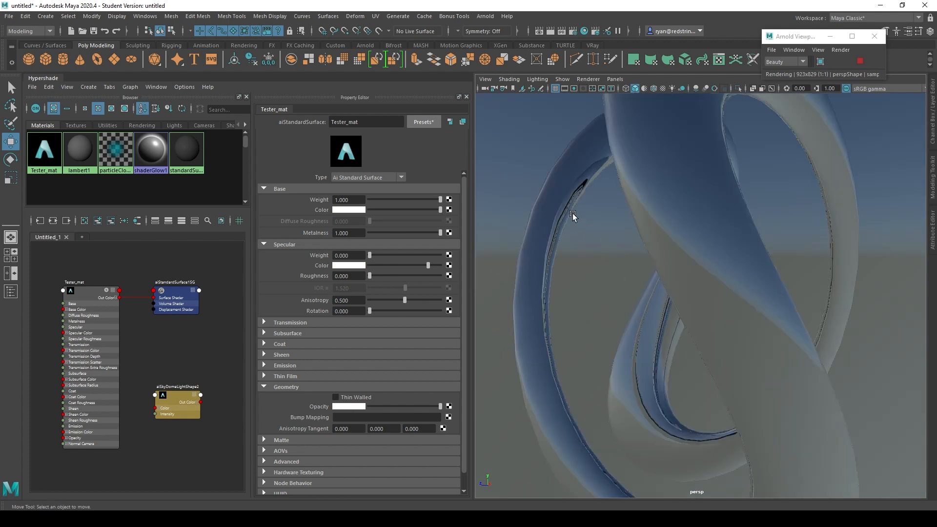
alt+drag(557, 204, 755, 248)
alt+right_drag(755, 249, 679, 303)
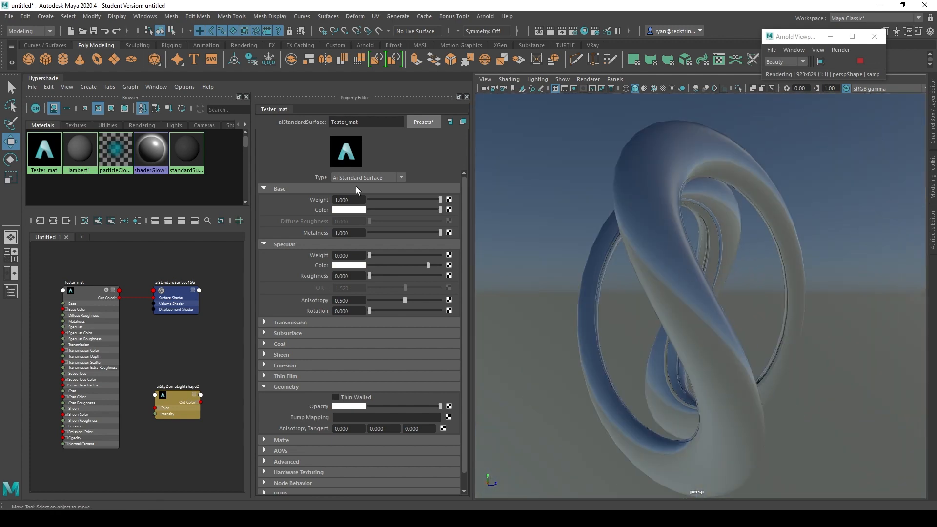
Overwrite Tester_mat with the Bubble preset and check the ring from a different angle
click(424, 123)
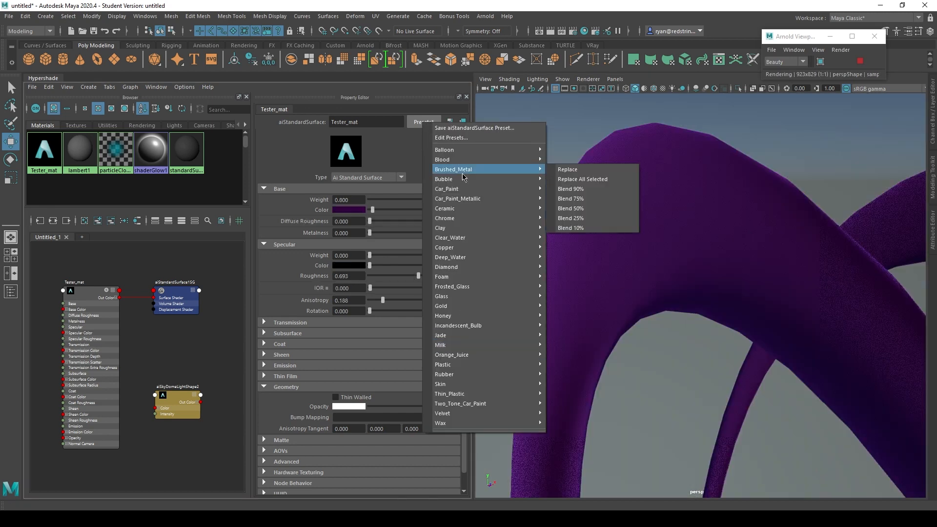
mouse_move(444, 178)
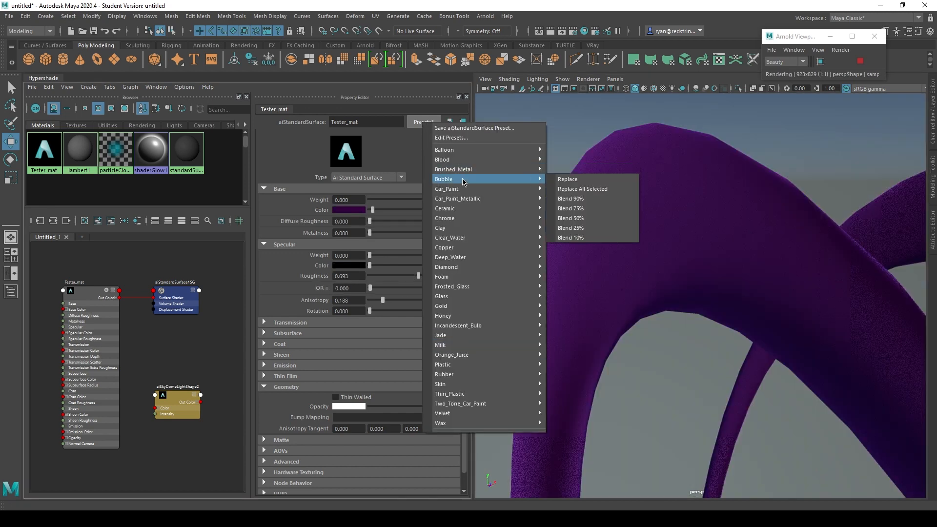
click(571, 178)
alt+drag(609, 317, 712, 292)
Replace the Tester_mat settings with the Glass preset and inspect the ring's transparency from several angles and distances
click(423, 122)
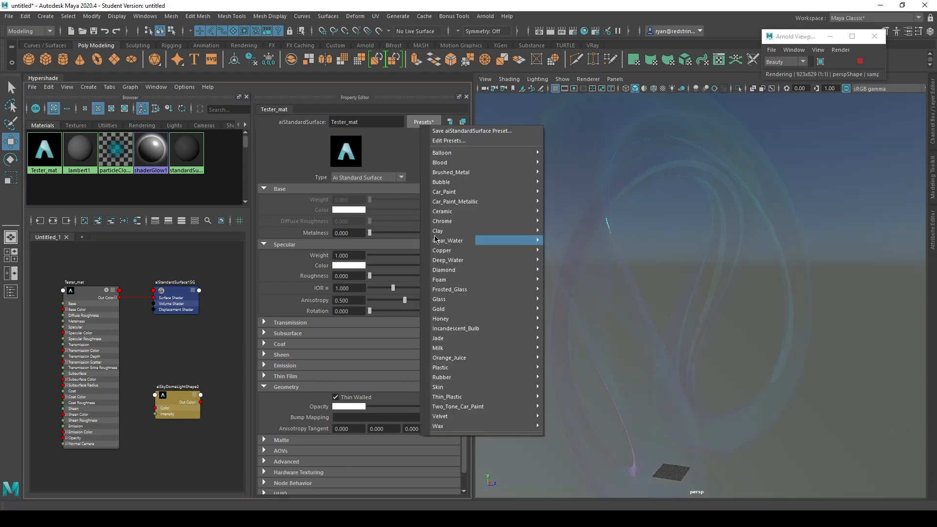
mouse_move(467, 224)
mouse_move(508, 299)
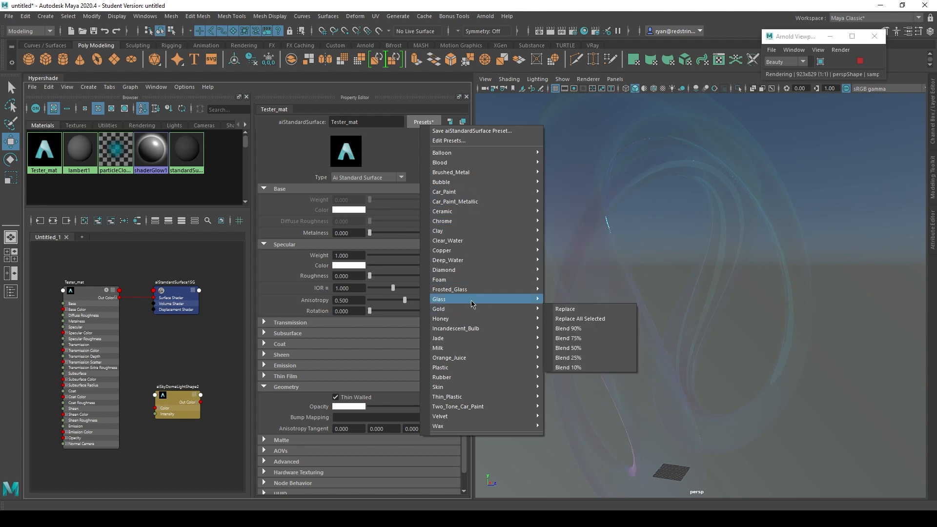
click(552, 299)
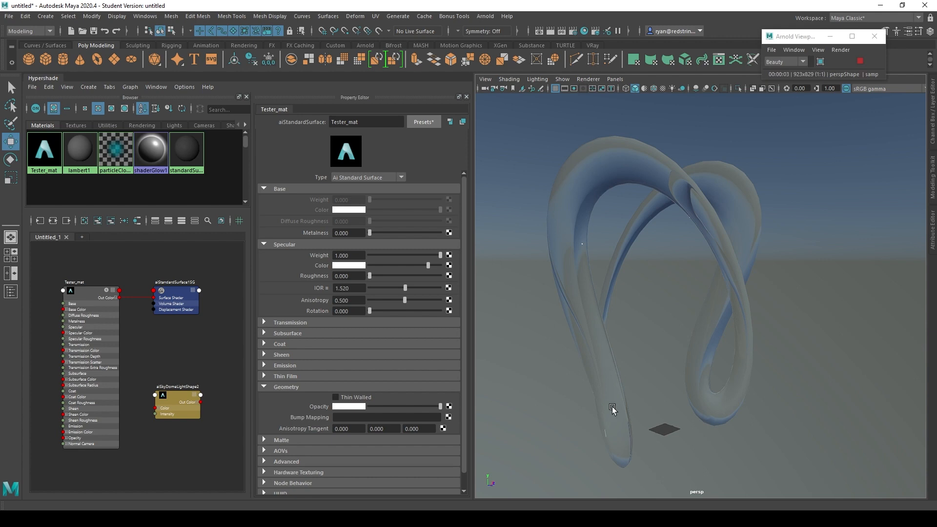
alt+drag(614, 405, 593, 317)
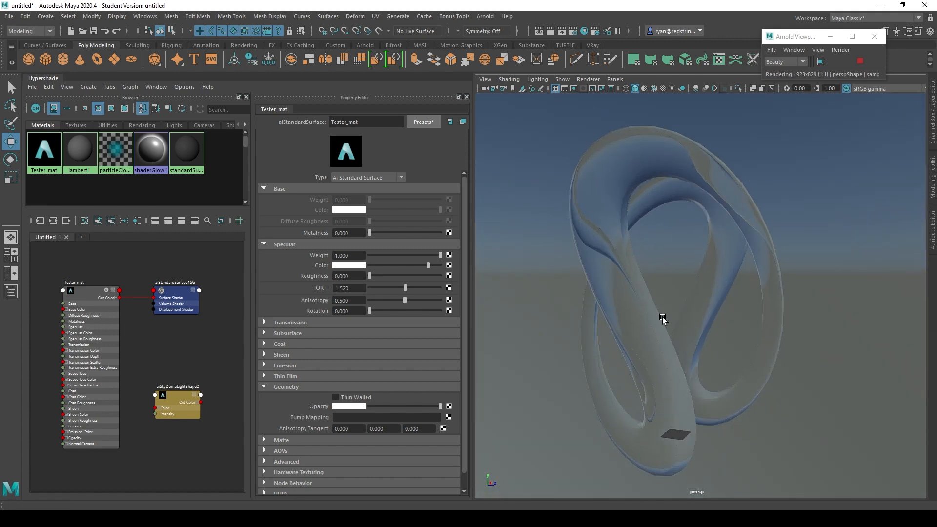
alt+drag(702, 331, 642, 317)
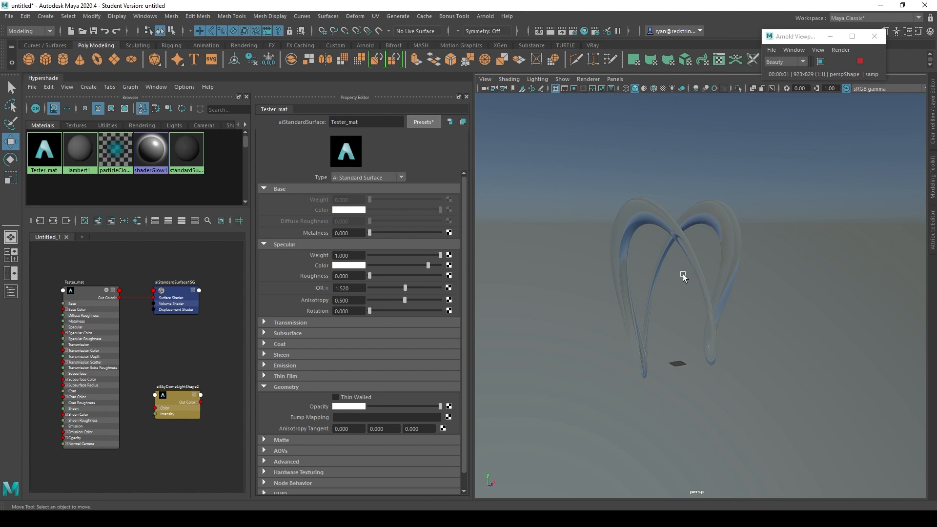
alt+right_drag(683, 274, 713, 287)
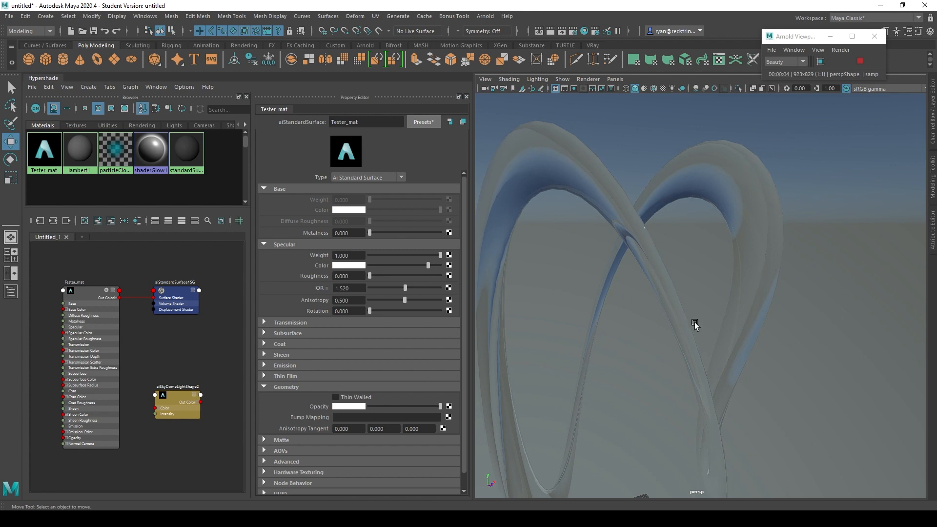
alt+right_drag(695, 325, 654, 271)
alt+drag(654, 272, 716, 255)
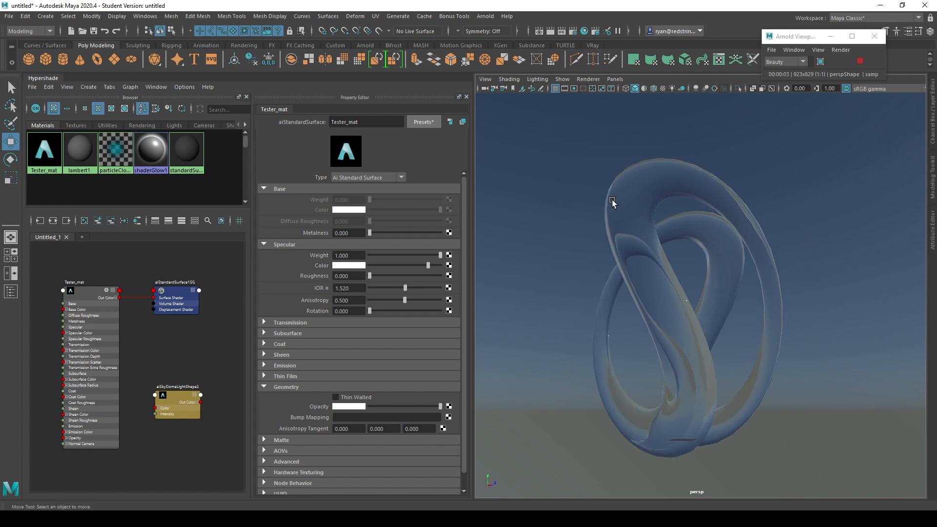
Try the Thin_Plastic preset on Tester_mat and look at the ring's surface up close
click(423, 122)
click(579, 390)
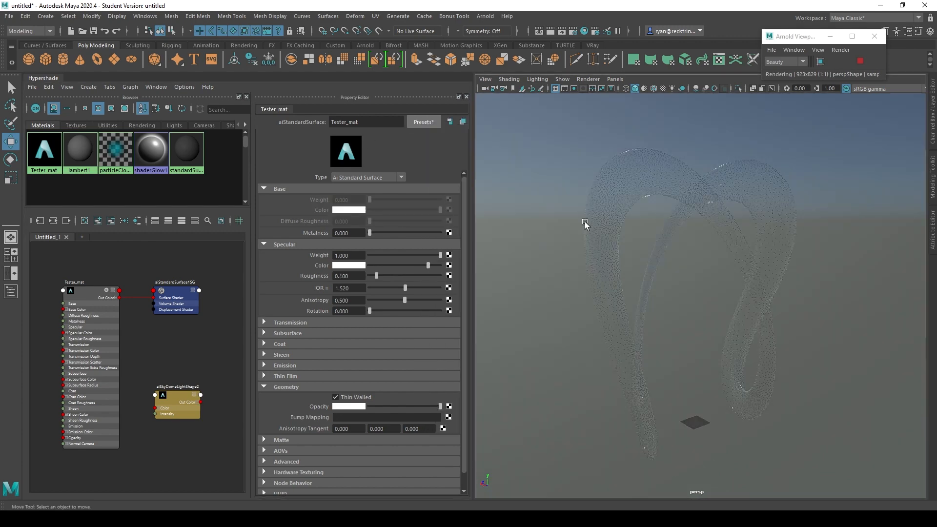
alt+right_drag(585, 224, 689, 334)
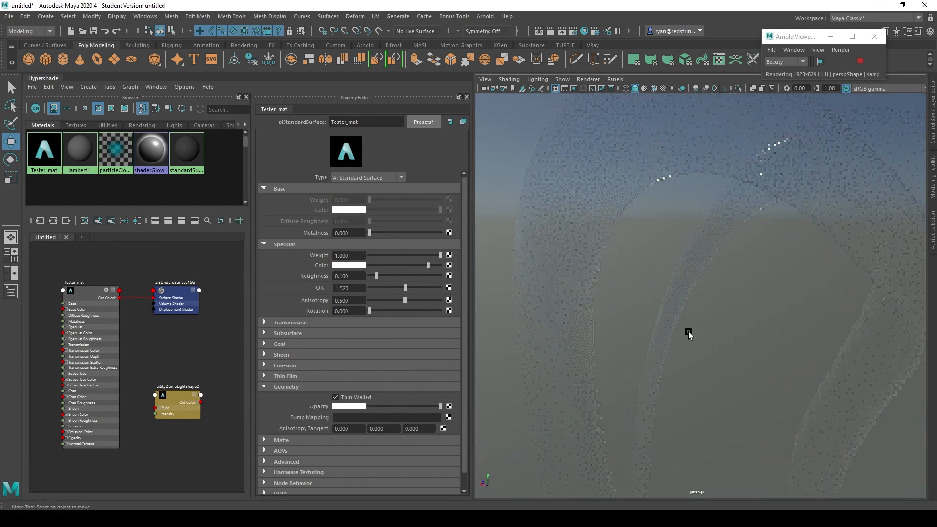
alt+drag(587, 336, 618, 337)
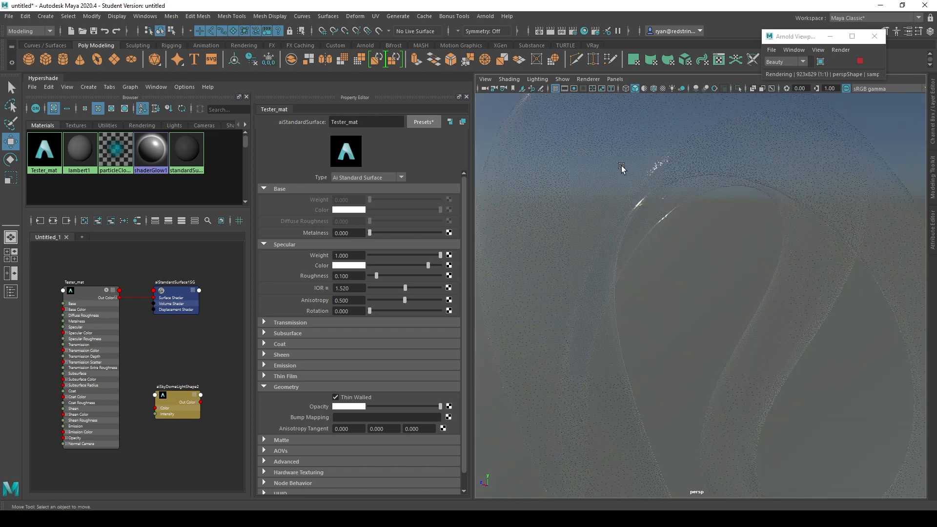
Replace the Tester_mat settings with the Diamond preset and view the ring from another side
click(423, 121)
click(592, 266)
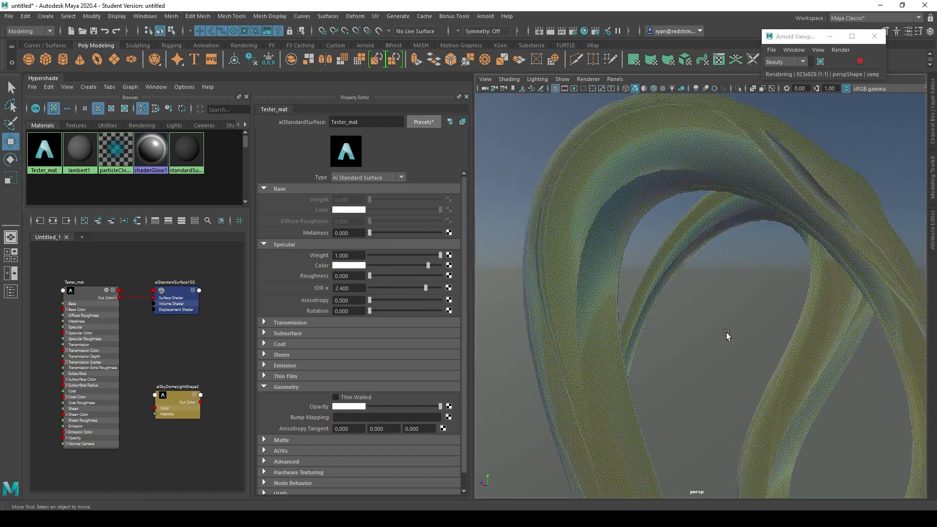
alt+drag(726, 334, 675, 280)
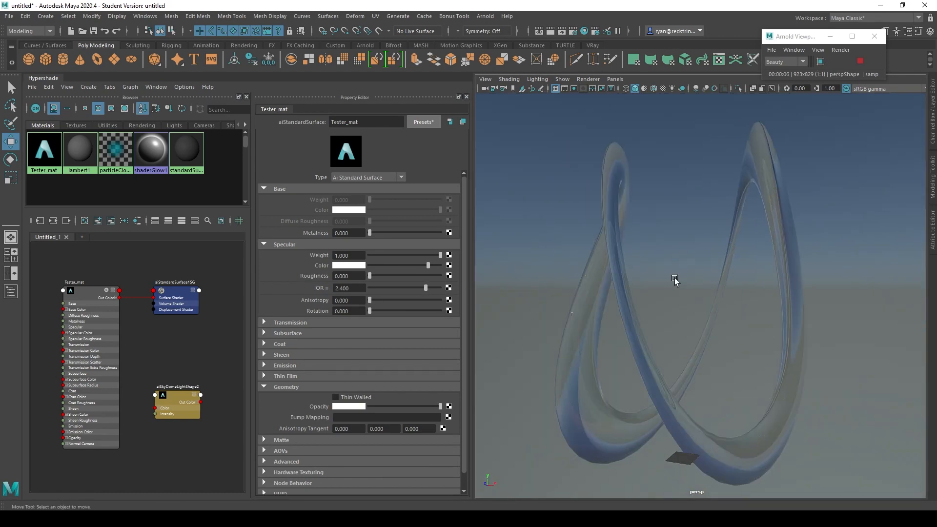